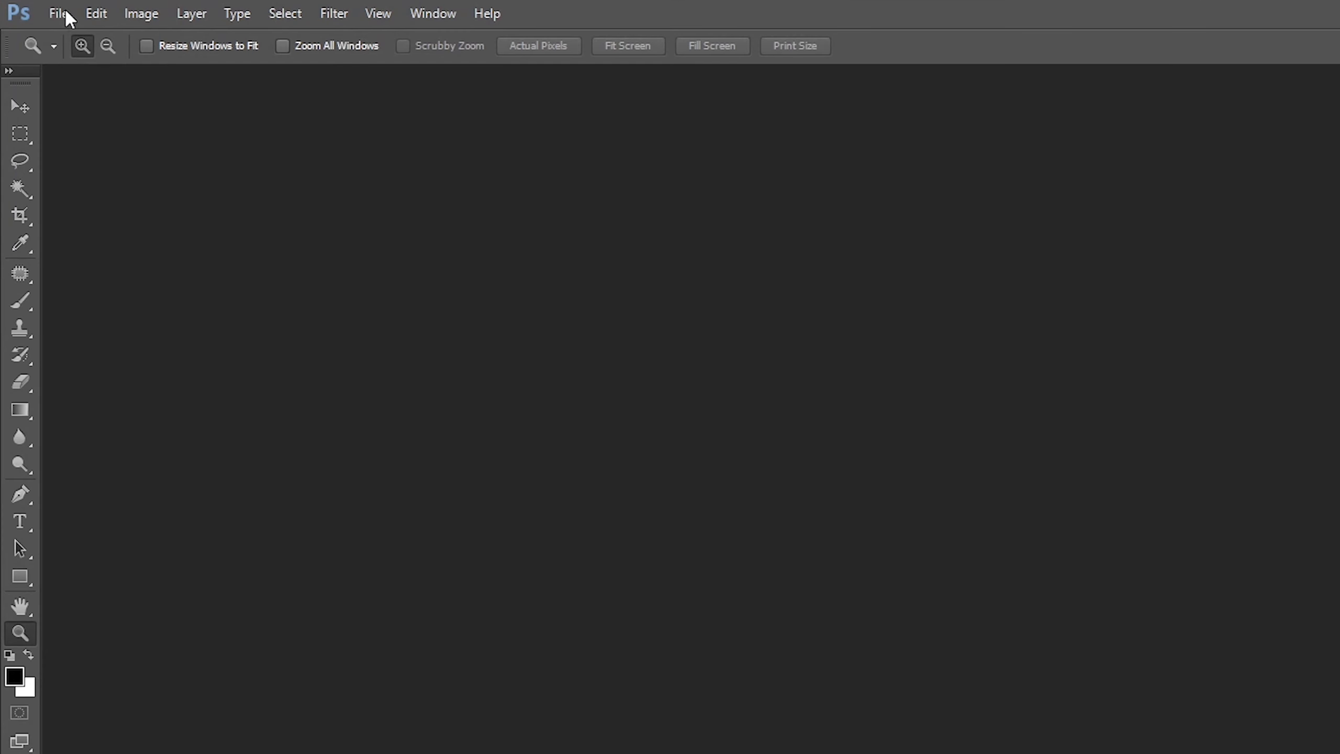
- Load the photos A6_01144.JPG through A6_01149.JPG into one layer stack, with automatic alignment of the source images enabled
left_click(58, 13)
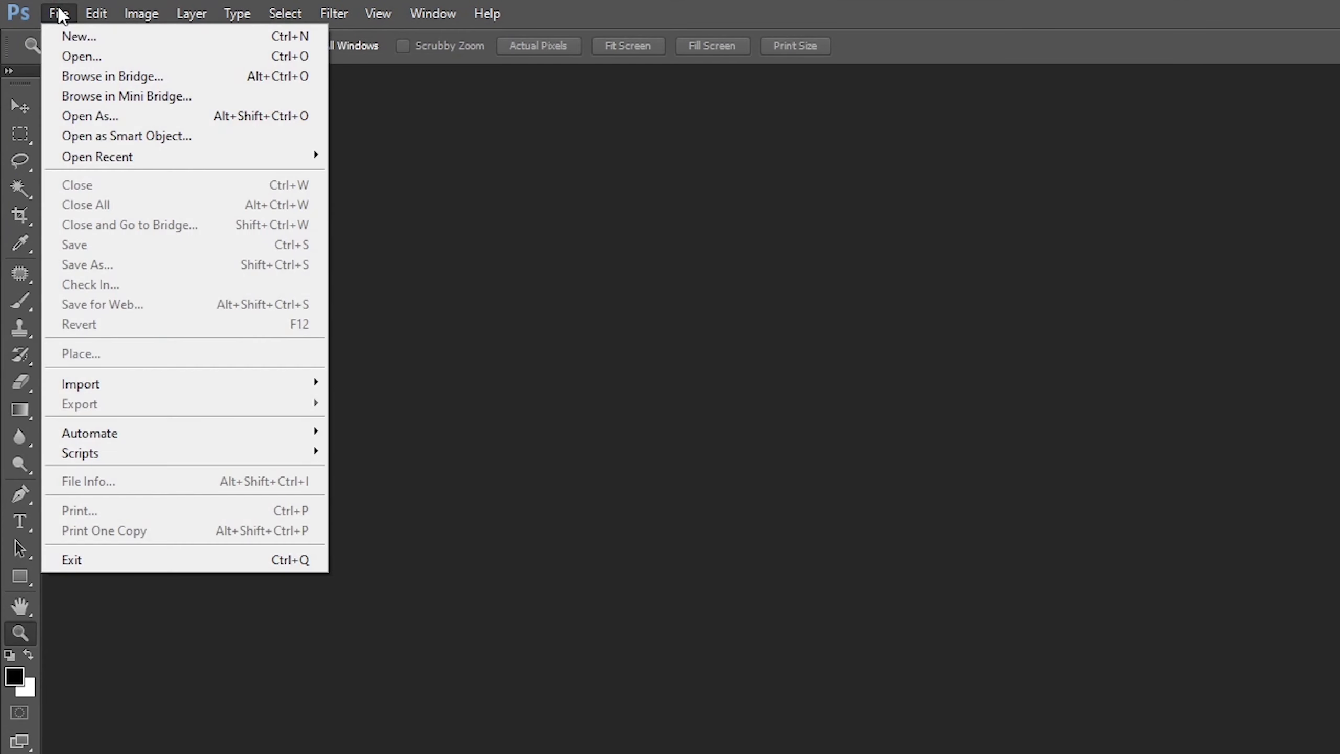
mouse_move(203, 450)
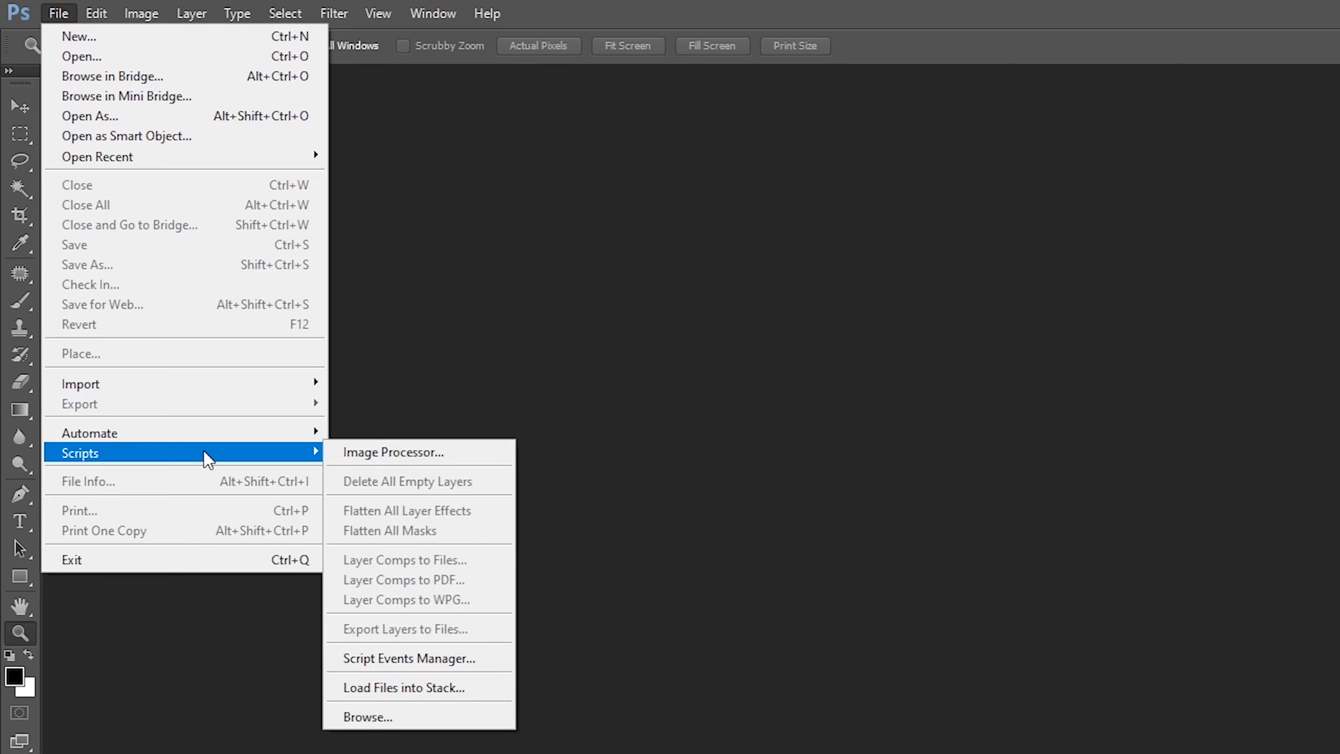
left_click(431, 686)
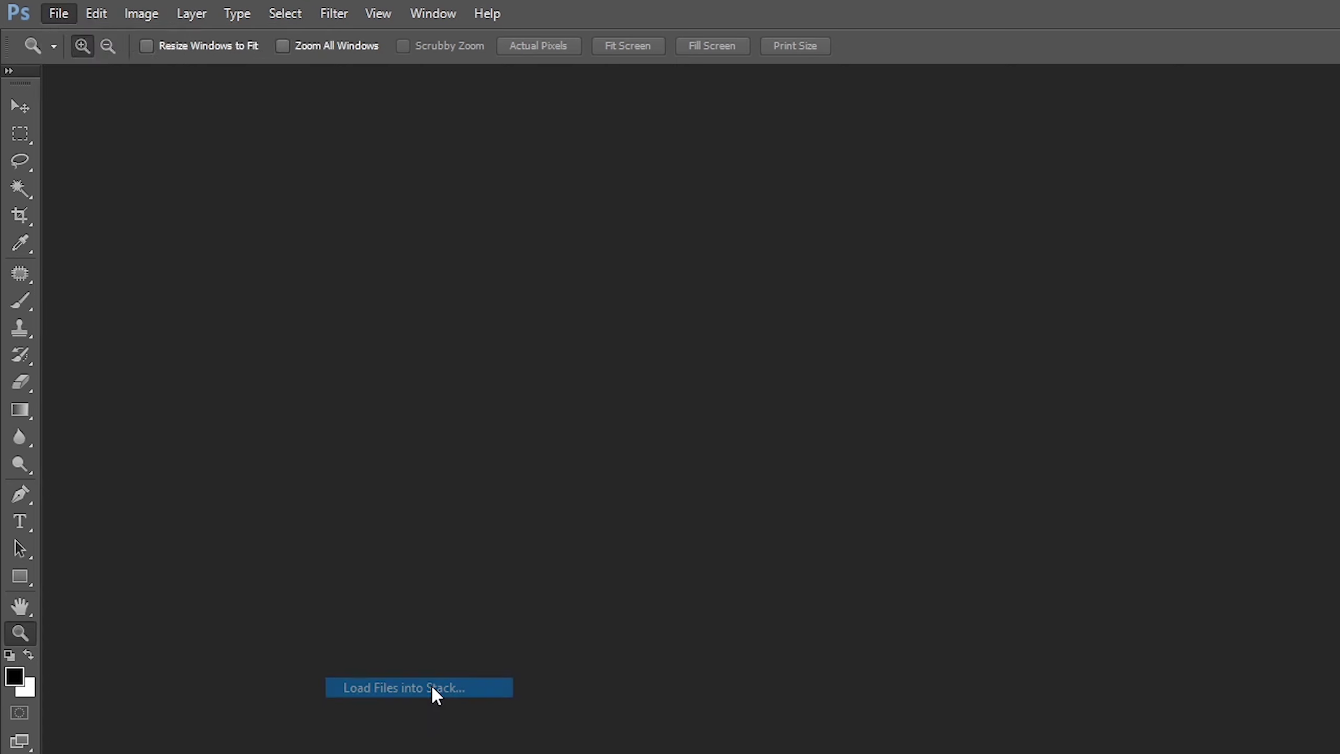
left_click(769, 372)
left_click(751, 193)
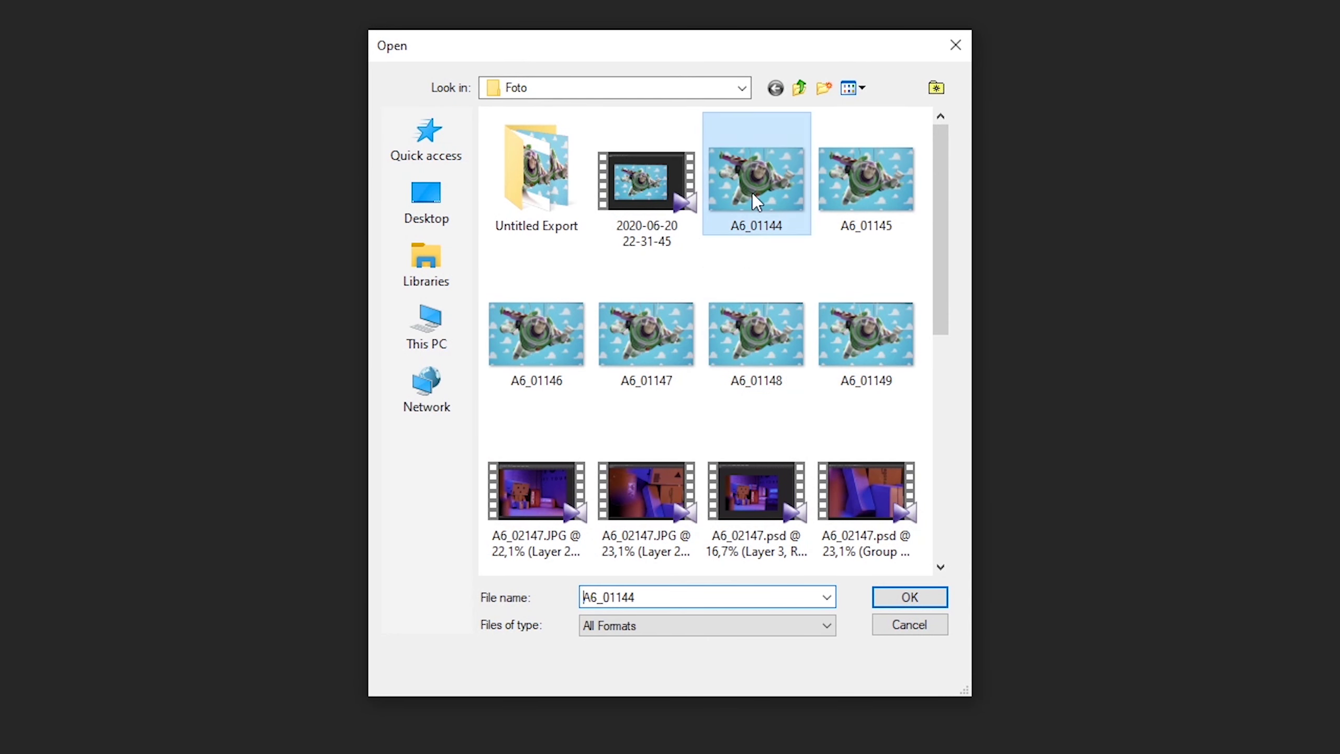
left_click(850, 348, "shift")
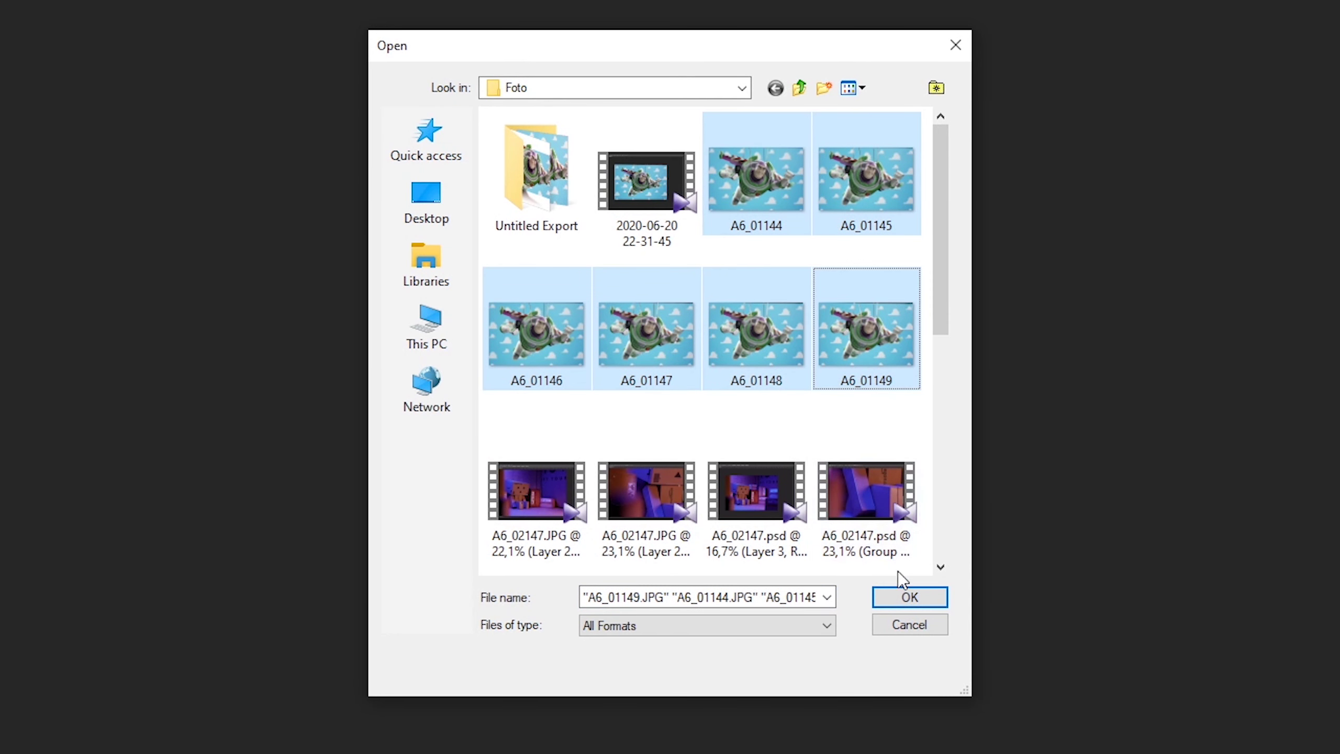
left_click(909, 597)
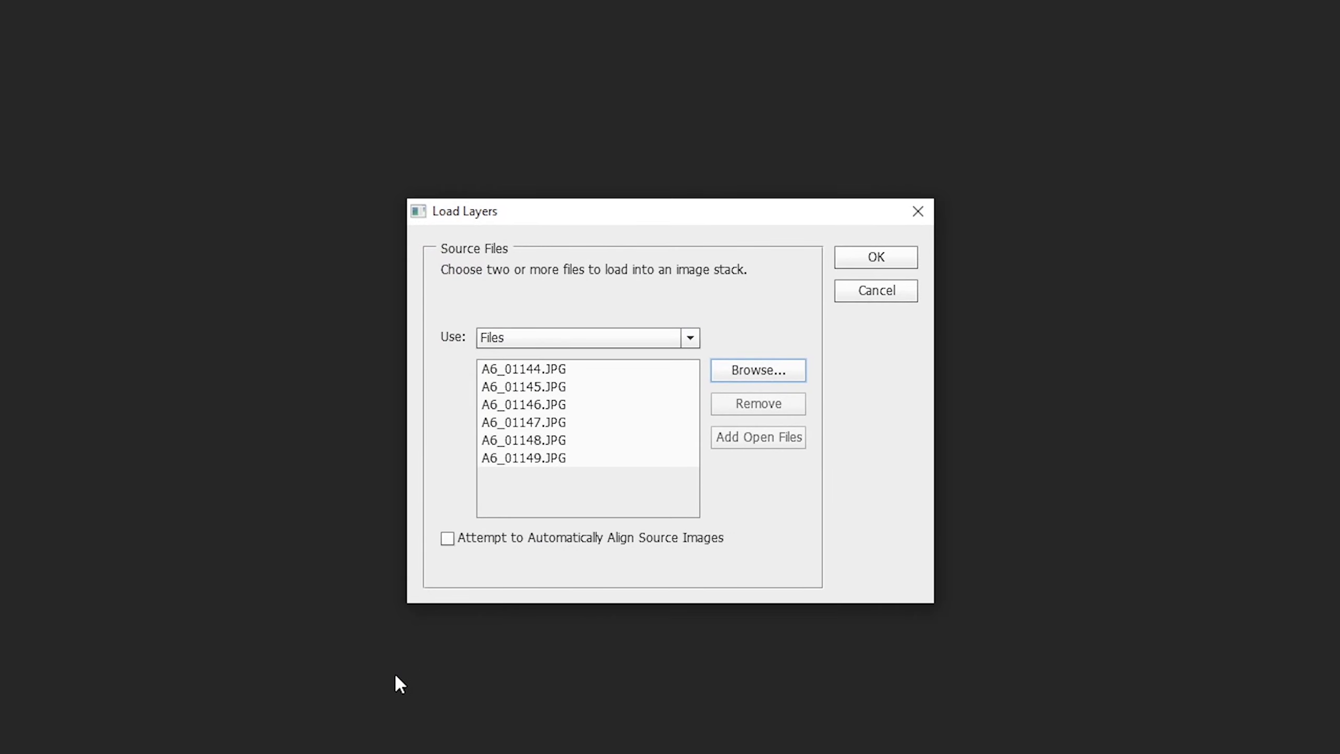
left_click(504, 540)
left_click(888, 262)
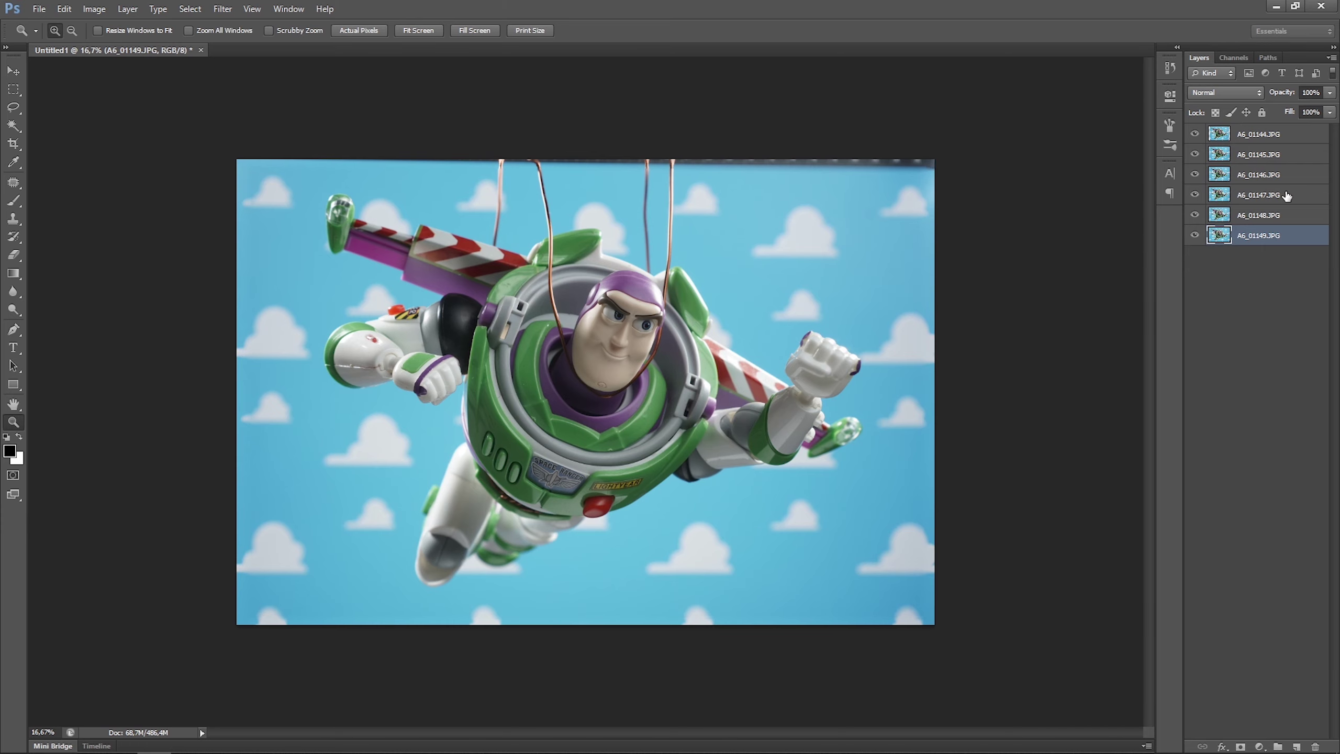
- Auto-blend all six photo layers using the Stack Images method with Seamless Tones and Colors enabled
key("ctrl+alt+a")
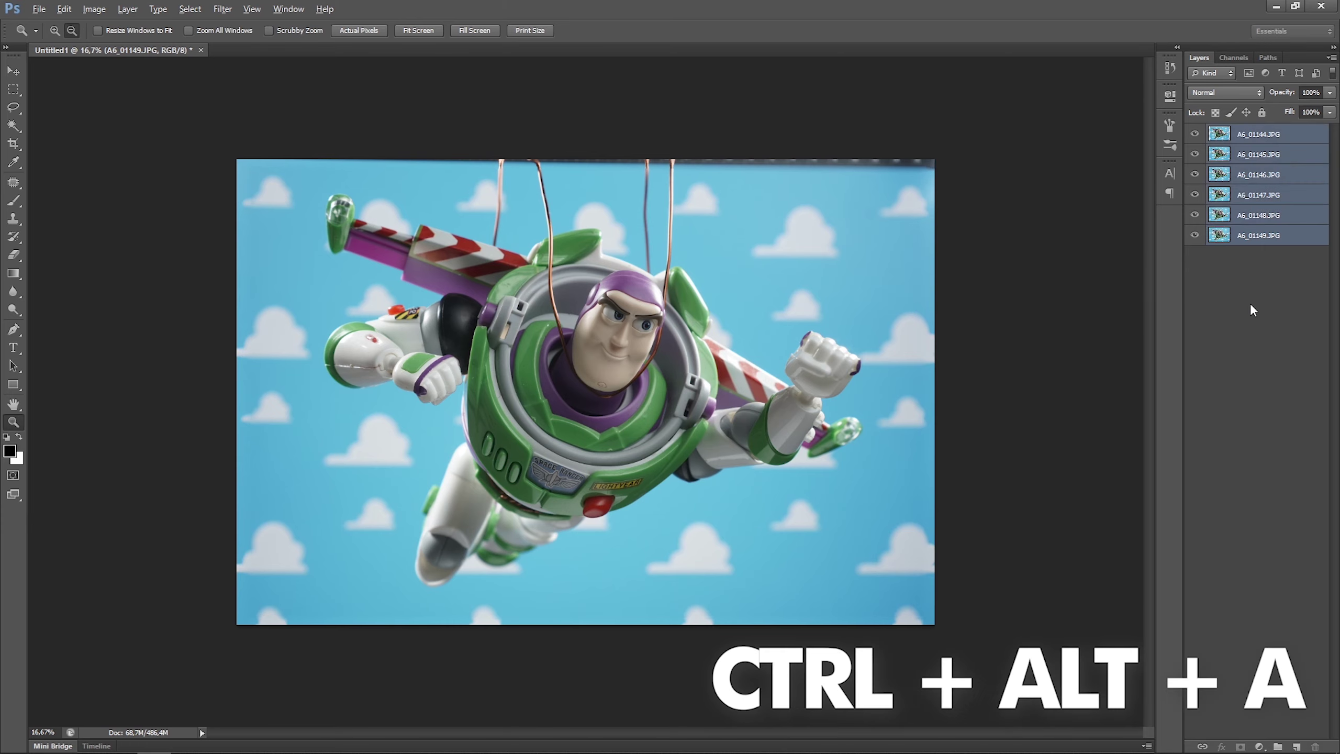
left_click(63, 9)
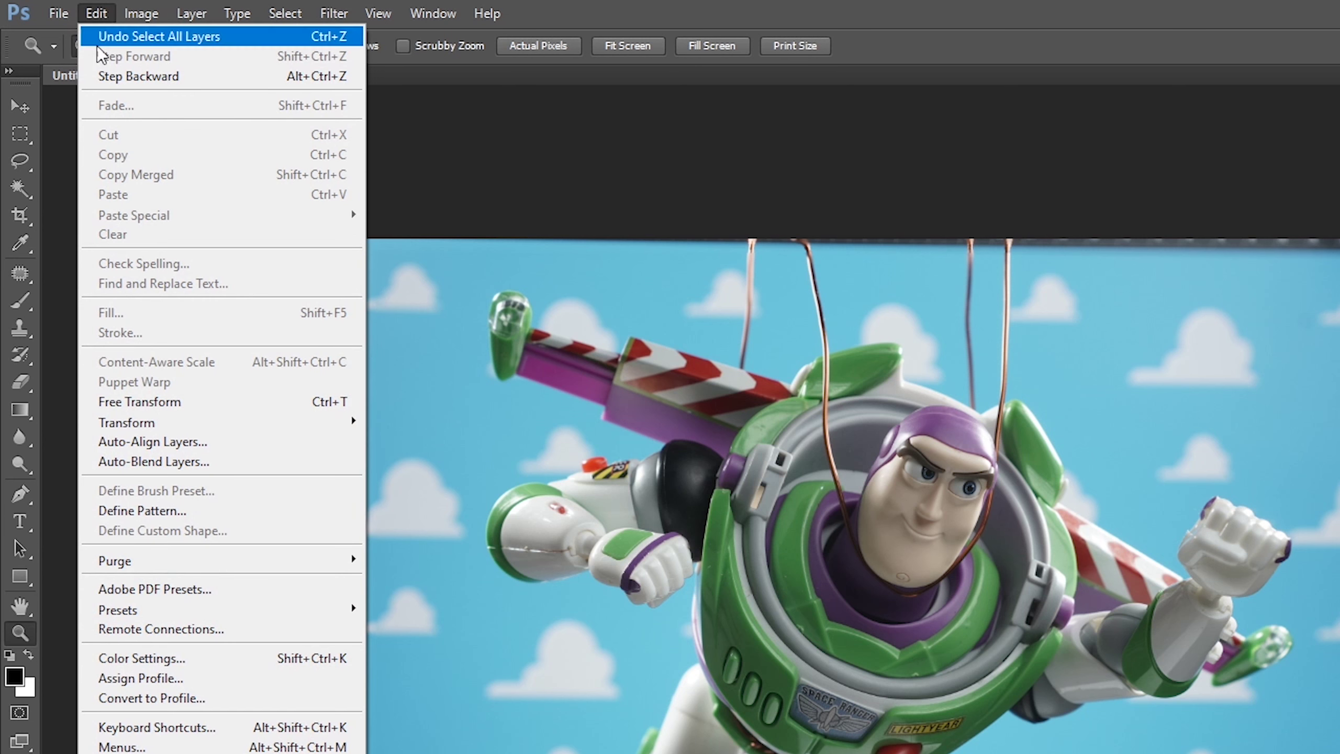
left_click(196, 463)
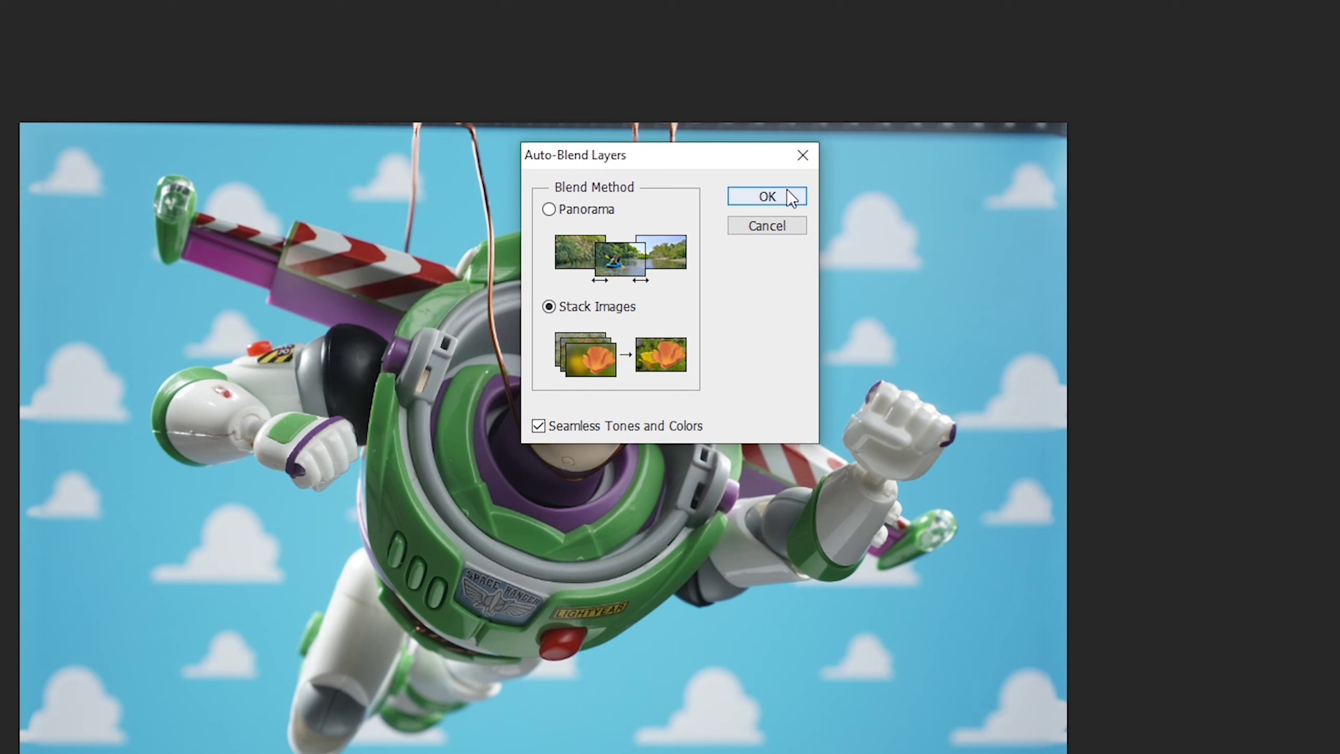
left_click(789, 196)
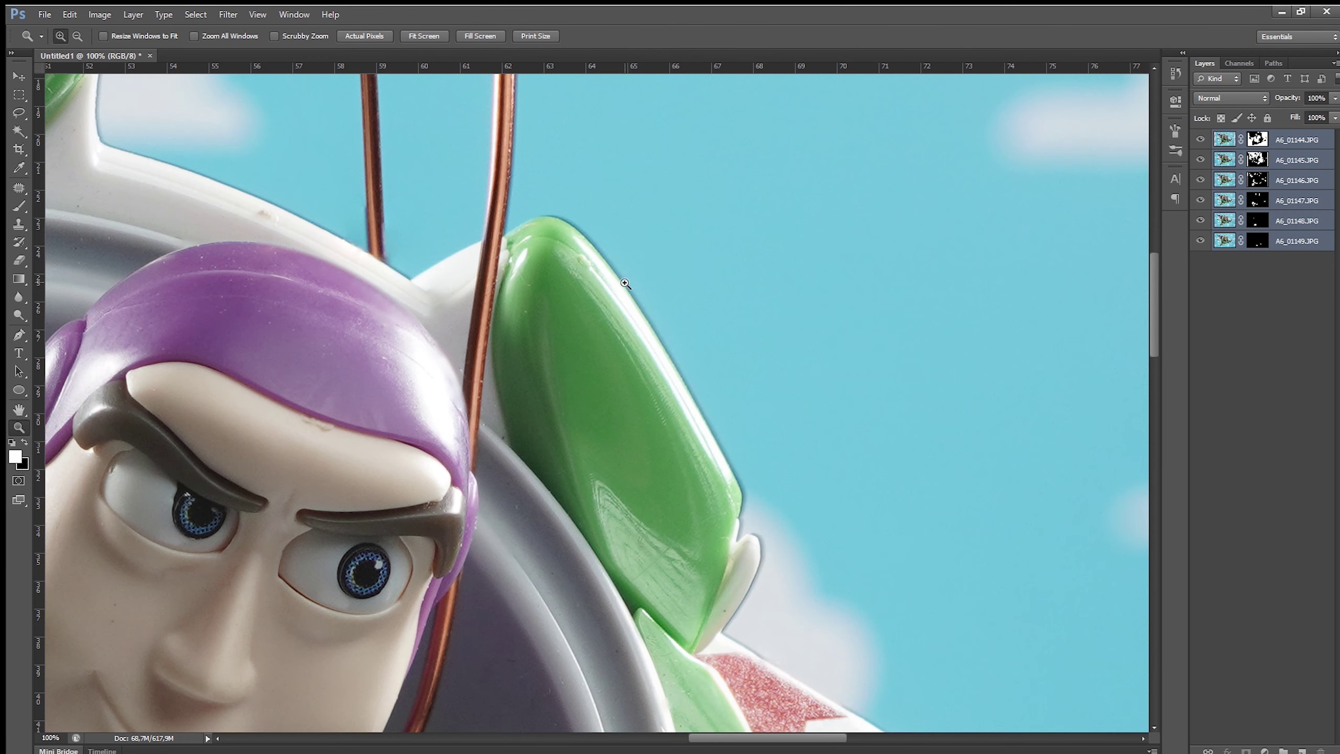
- Examine the blended figure's edges at 100% for stacking errors, from the shoulder and wing to the feet
key("v")
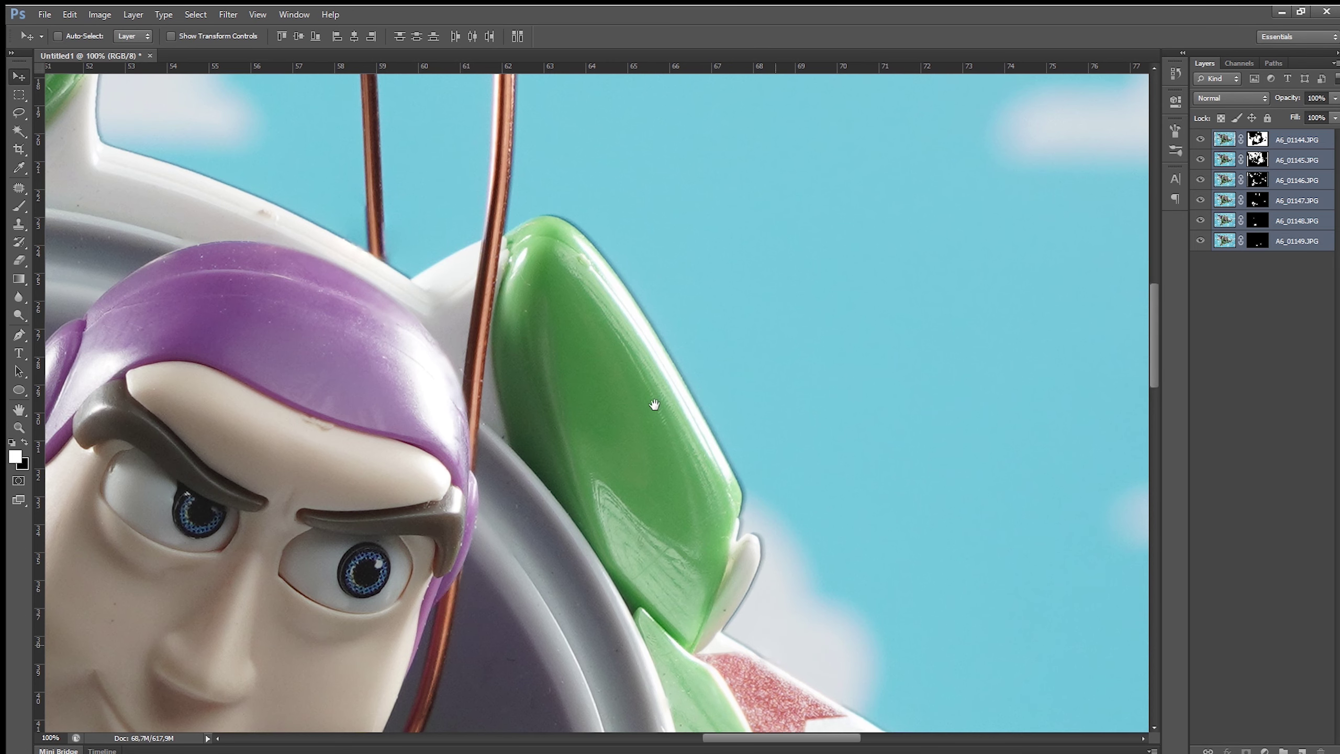
left_click_drag(770, 648, 551, 172)
left_click_drag(892, 444, 452, 538)
left_click_drag(222, 170, 561, 309)
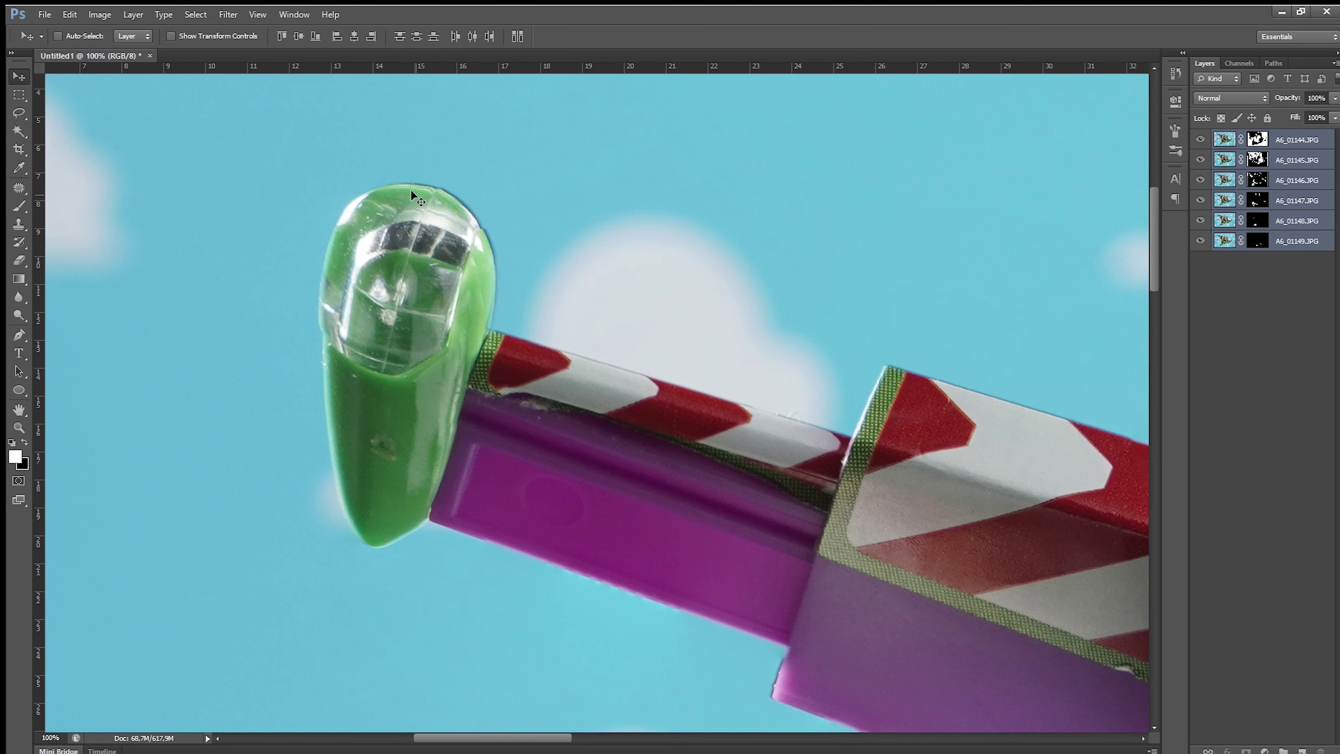
left_click_drag(381, 545, 591, 225)
left_click_drag(595, 398, 473, 189)
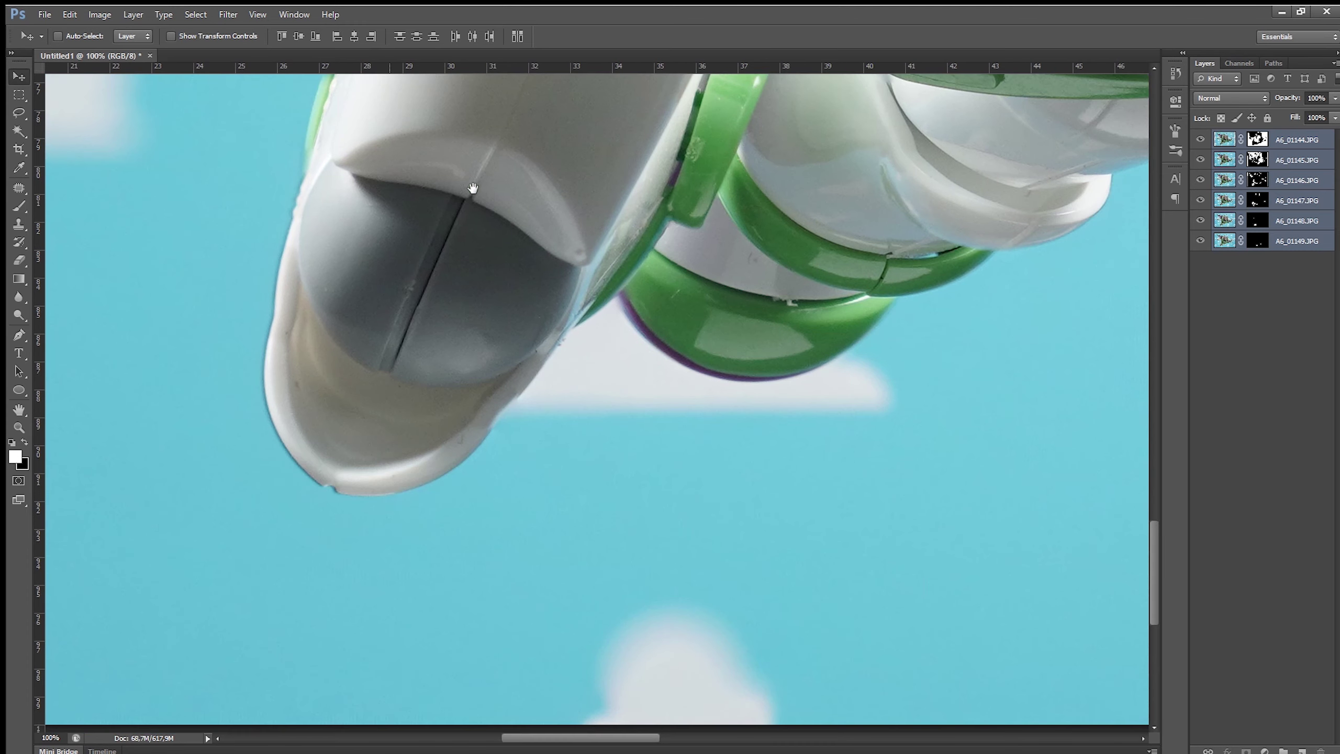
left_click_drag(889, 365, 424, 418)
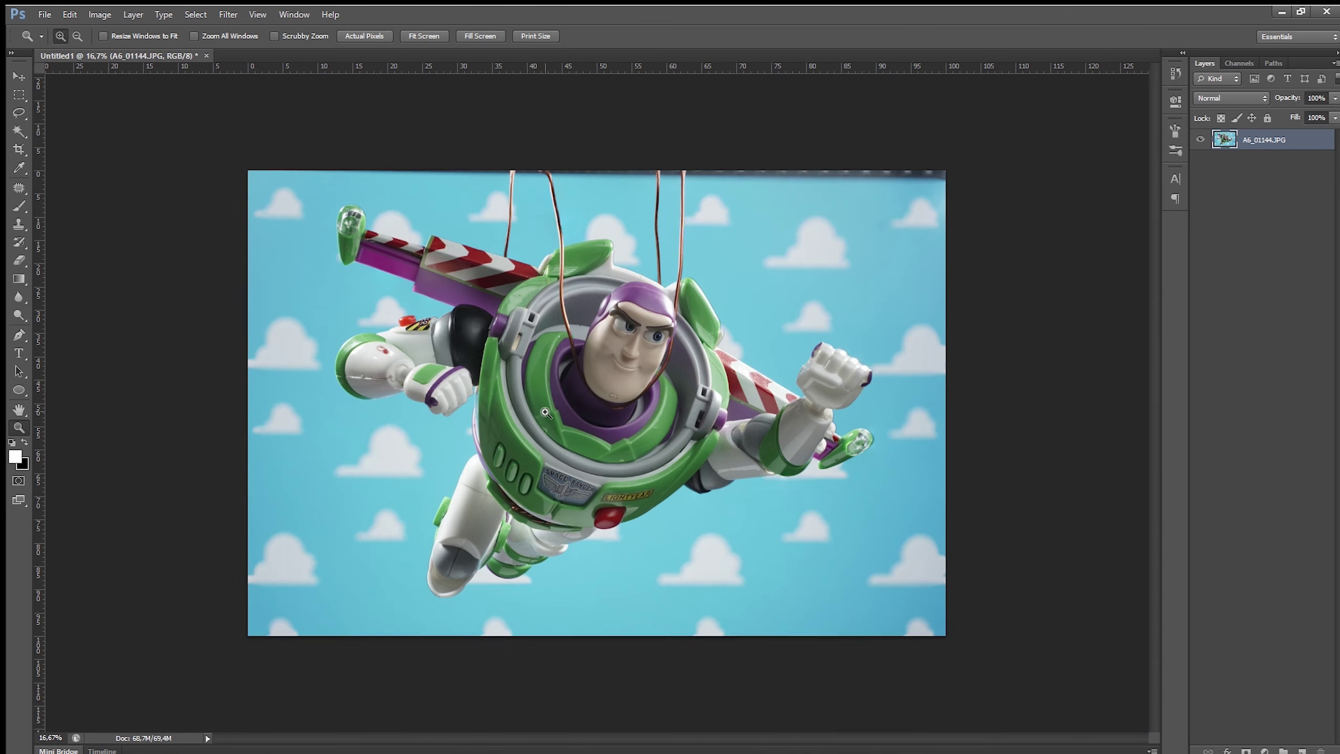
- Examine the merged image's face, collar, chest and hanging wires up close for dust, scratches and areas needing retouching
left_click_drag(545, 412, 668, 380)
left_click(693, 322)
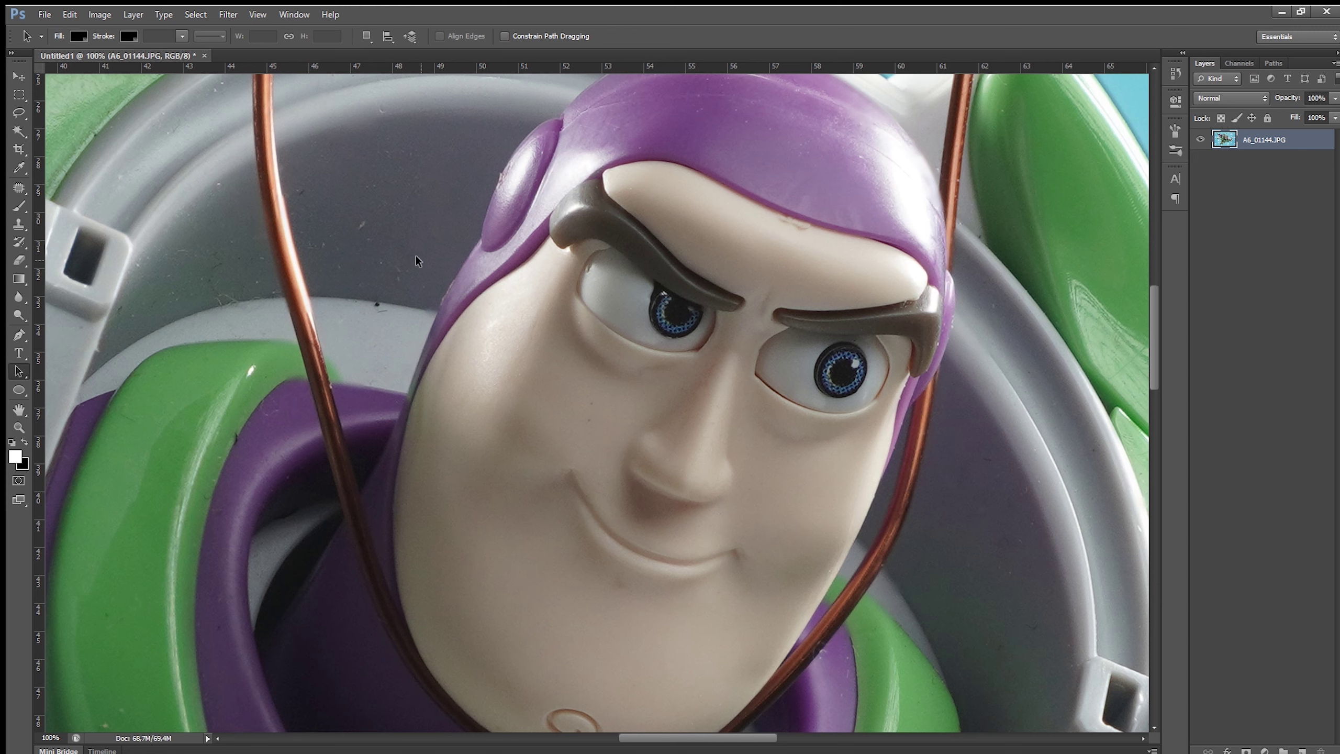
left_click_drag(686, 184, 491, 198)
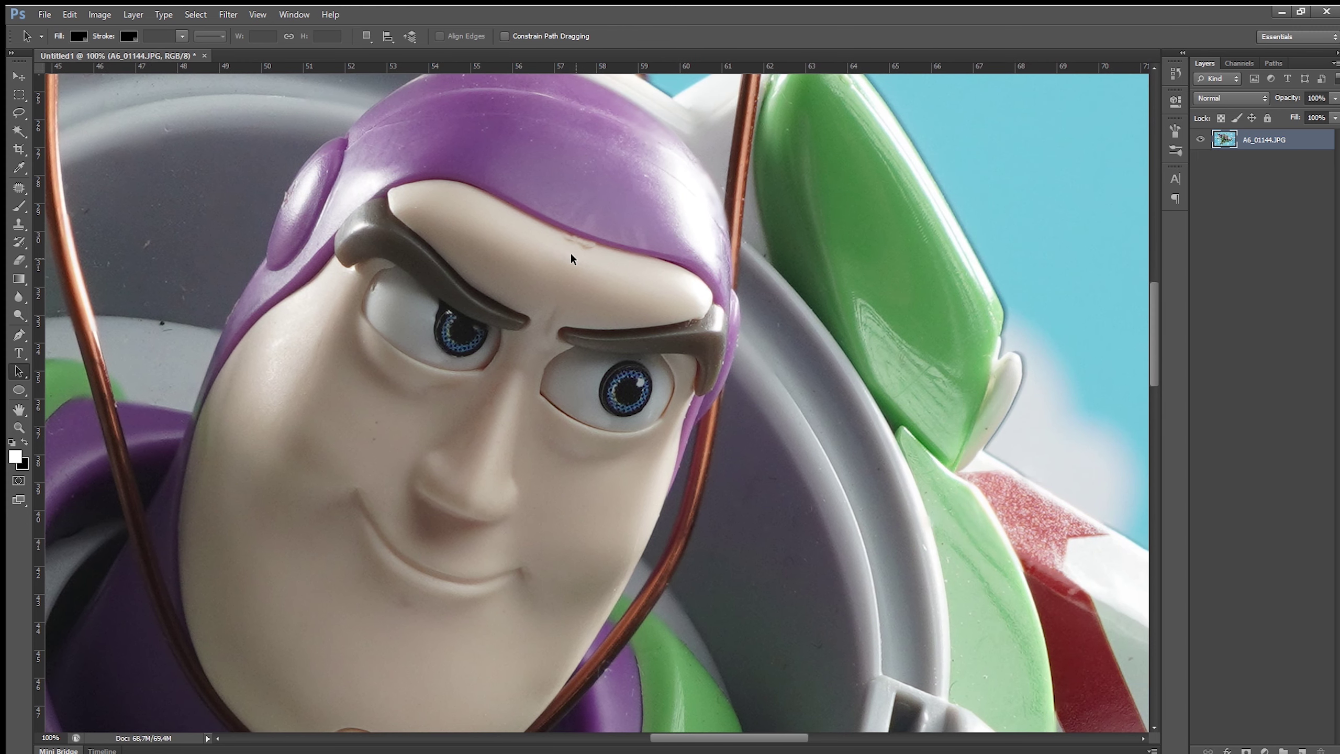
left_click_drag(785, 369, 538, 253)
left_click_drag(783, 380, 786, 216)
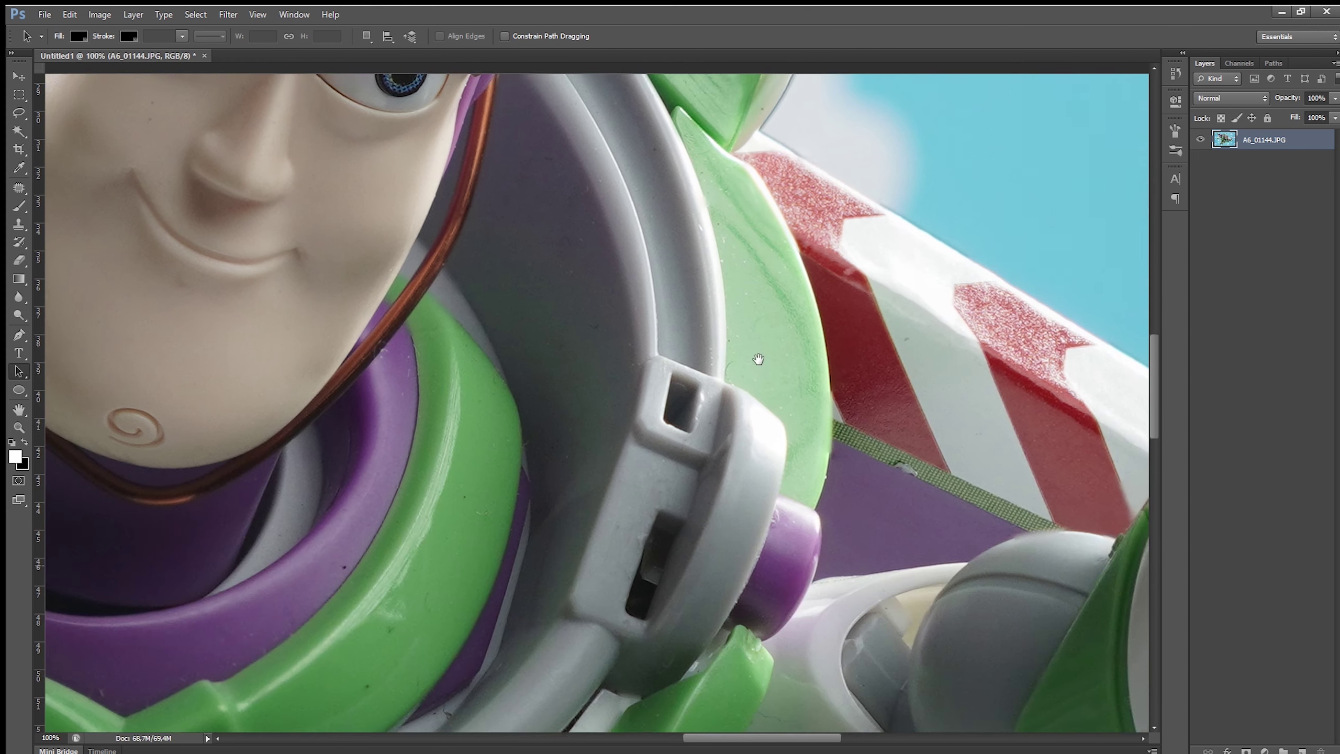
left_click_drag(688, 637, 809, 368)
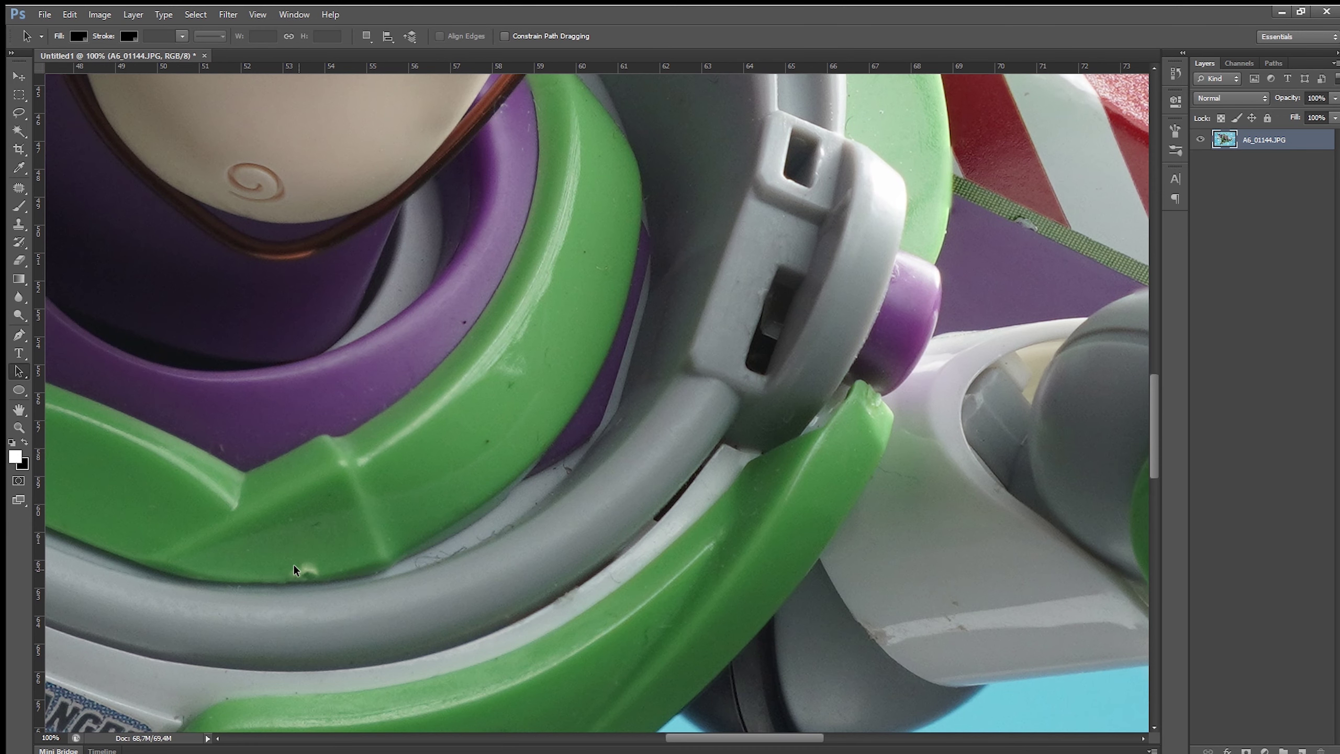
left_click_drag(338, 585, 933, 398)
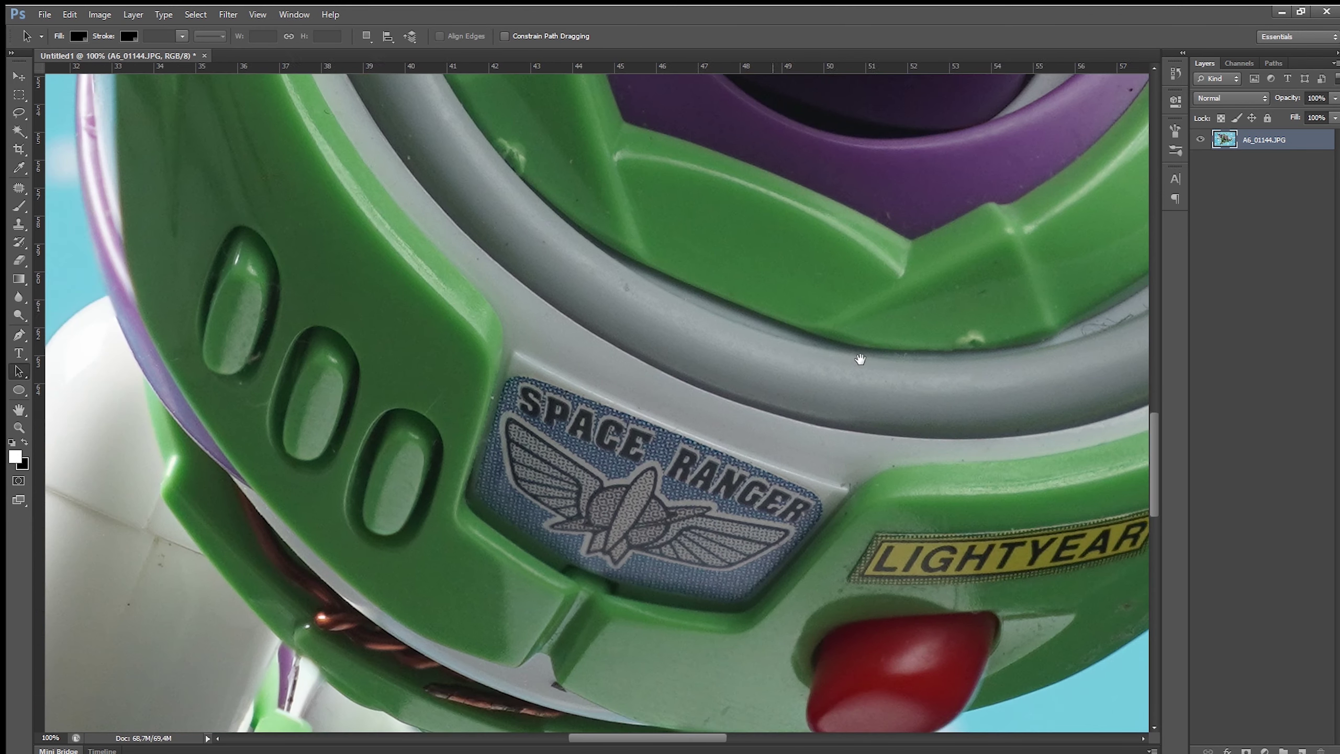
key("ctrl+minus")
key("ctrl+minus")
key("ctrl+minus")
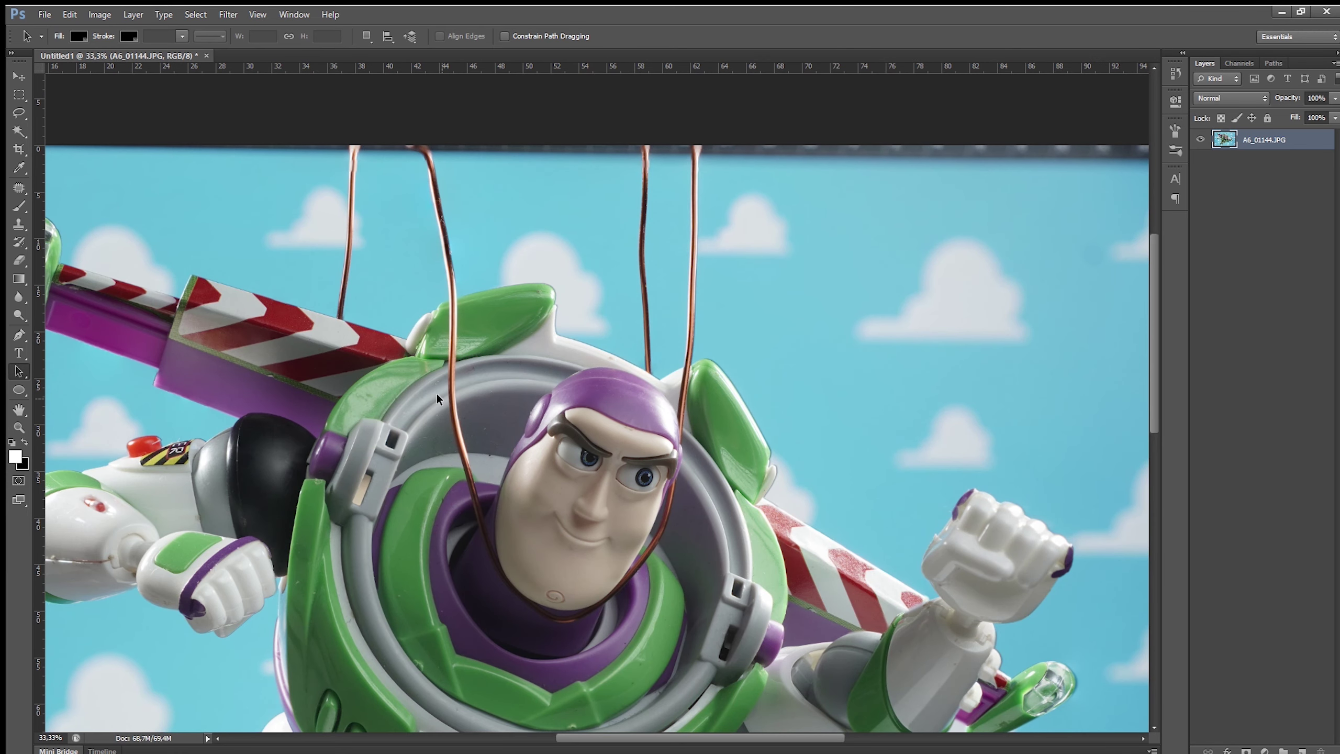
left_click_drag(574, 537, 602, 274)
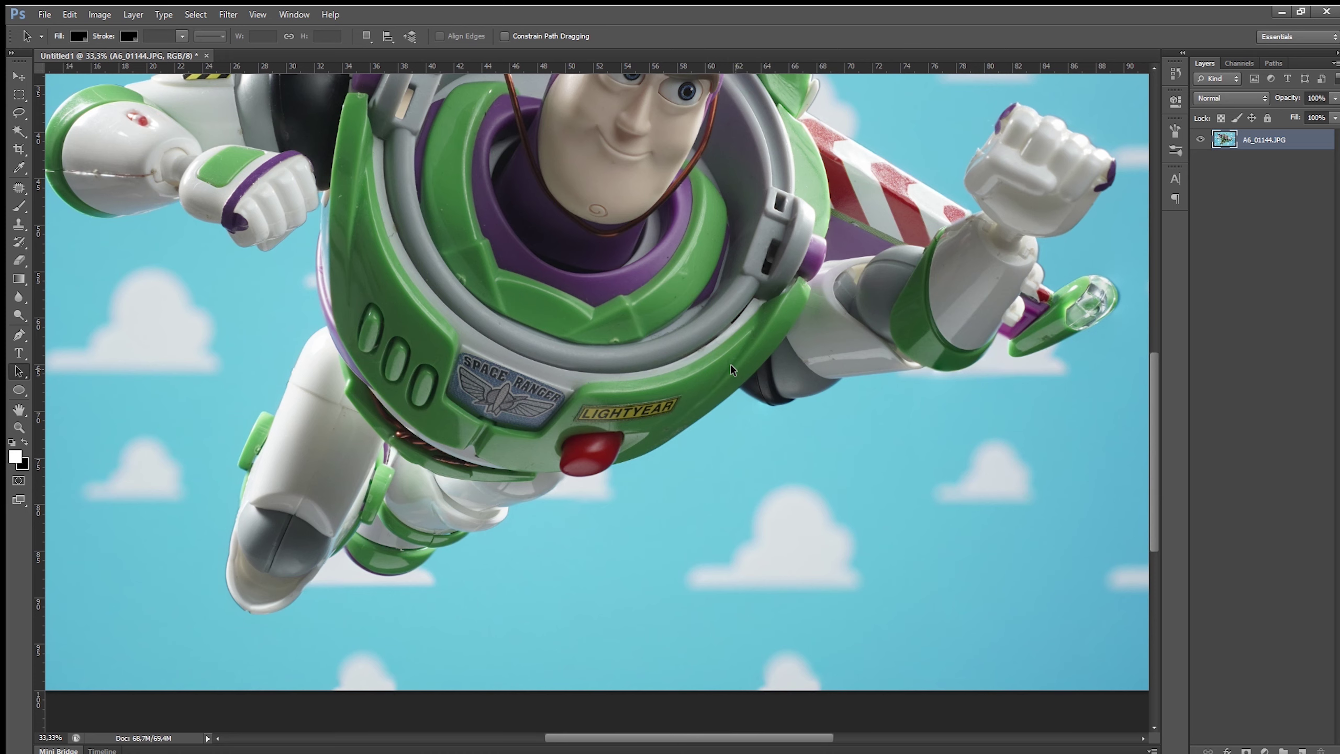
key("z")
left_click(561, 150)
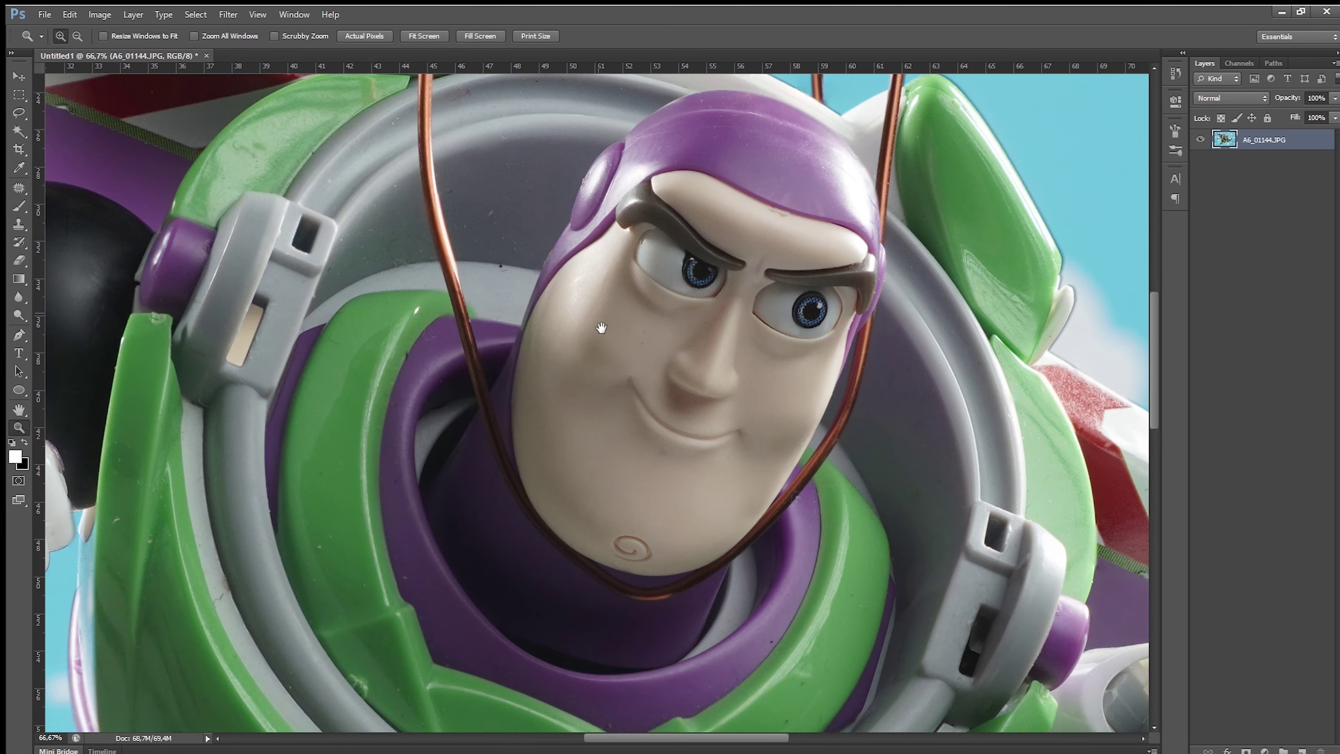
left_click_drag(602, 327, 620, 400)
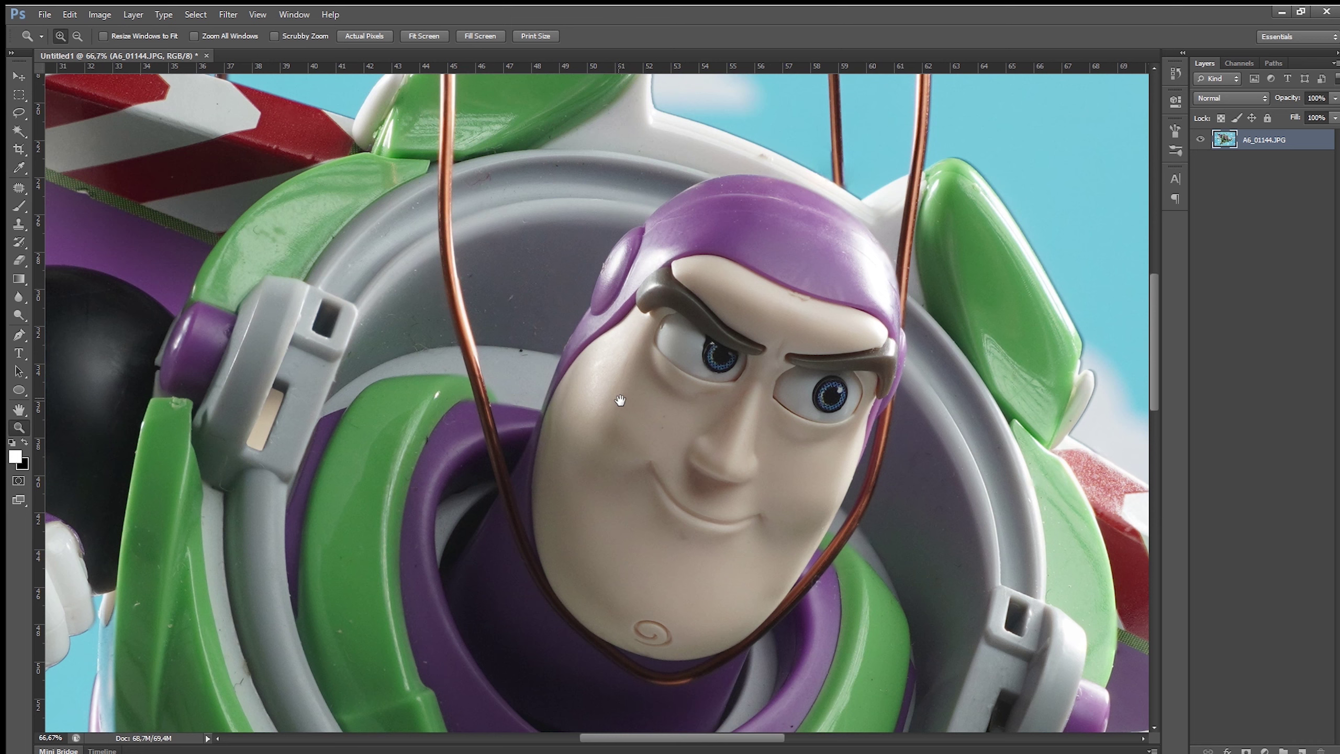
- Retouch out the copper wires over the background, shoulder, helmet ring and collar using the Patch, Brush and Clone Stamp tools
left_click(17, 189)
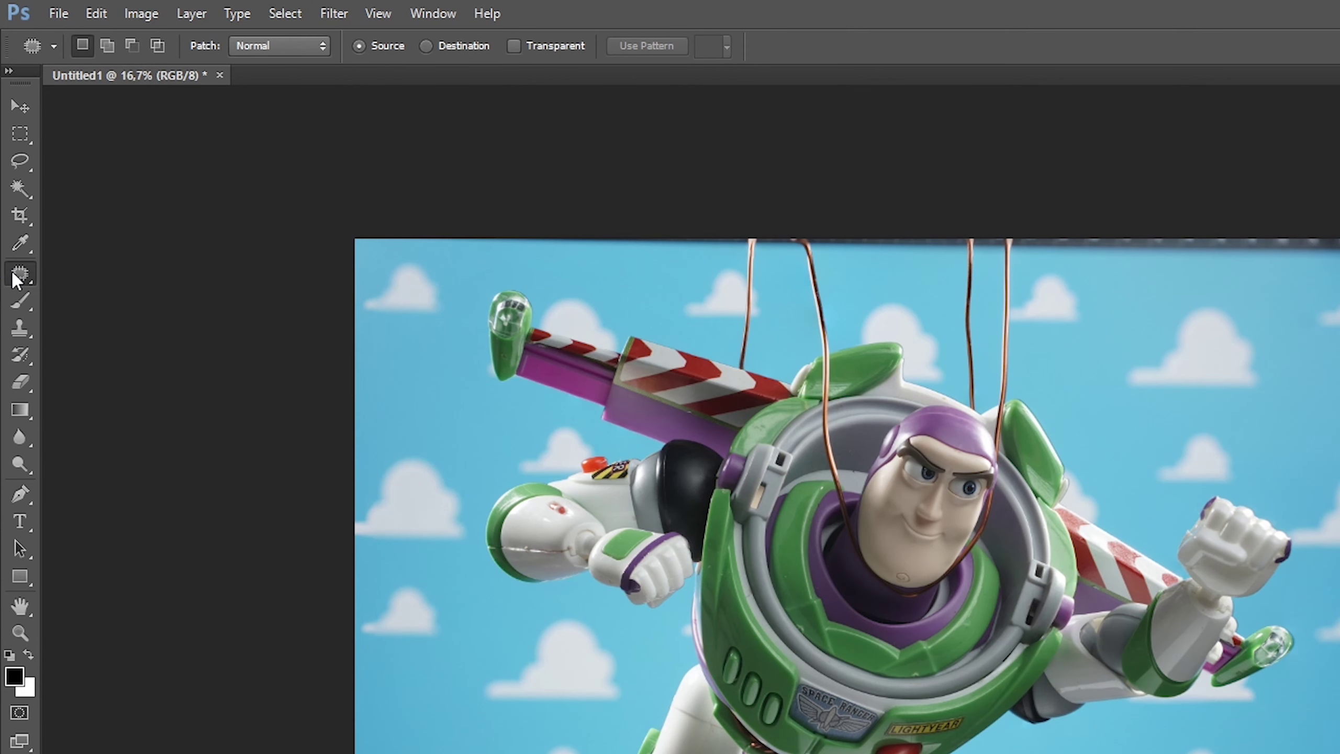
left_click(18, 280)
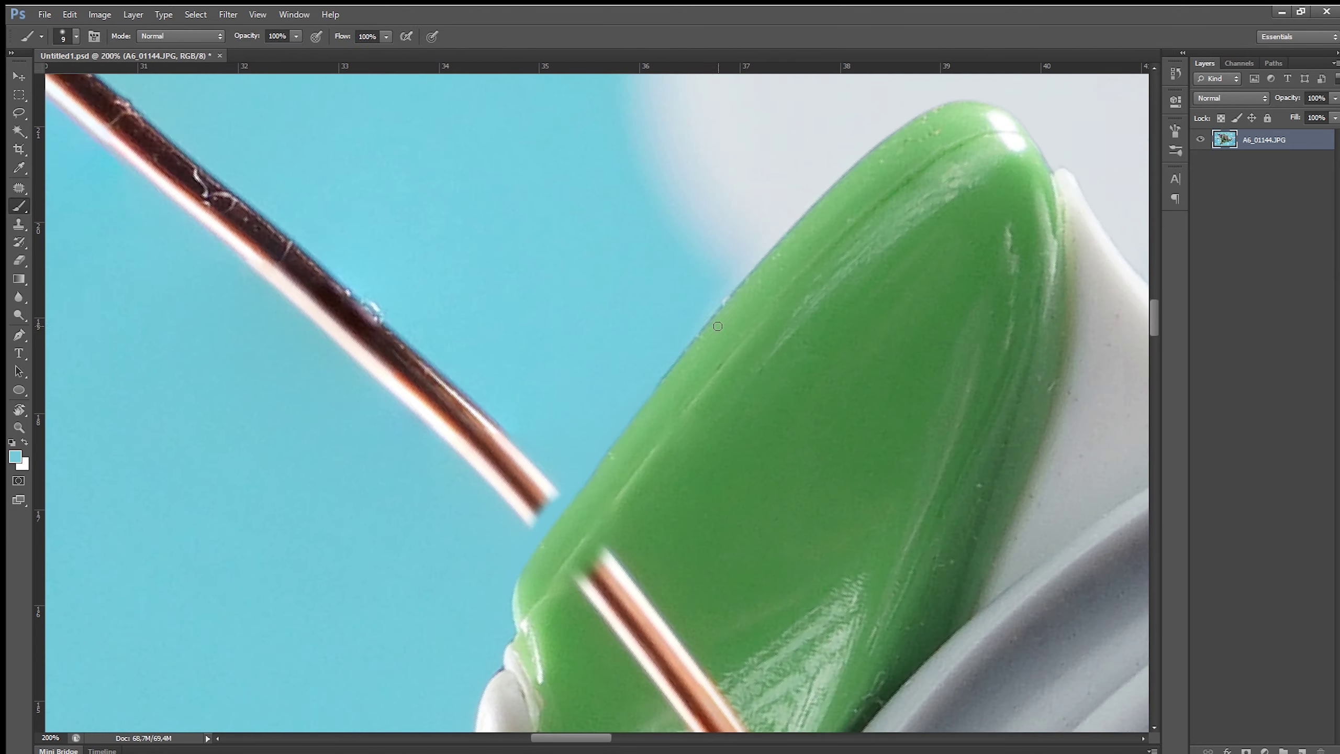
scroll(717, 326, "down", 10)
scroll(686, 626, "right", 5)
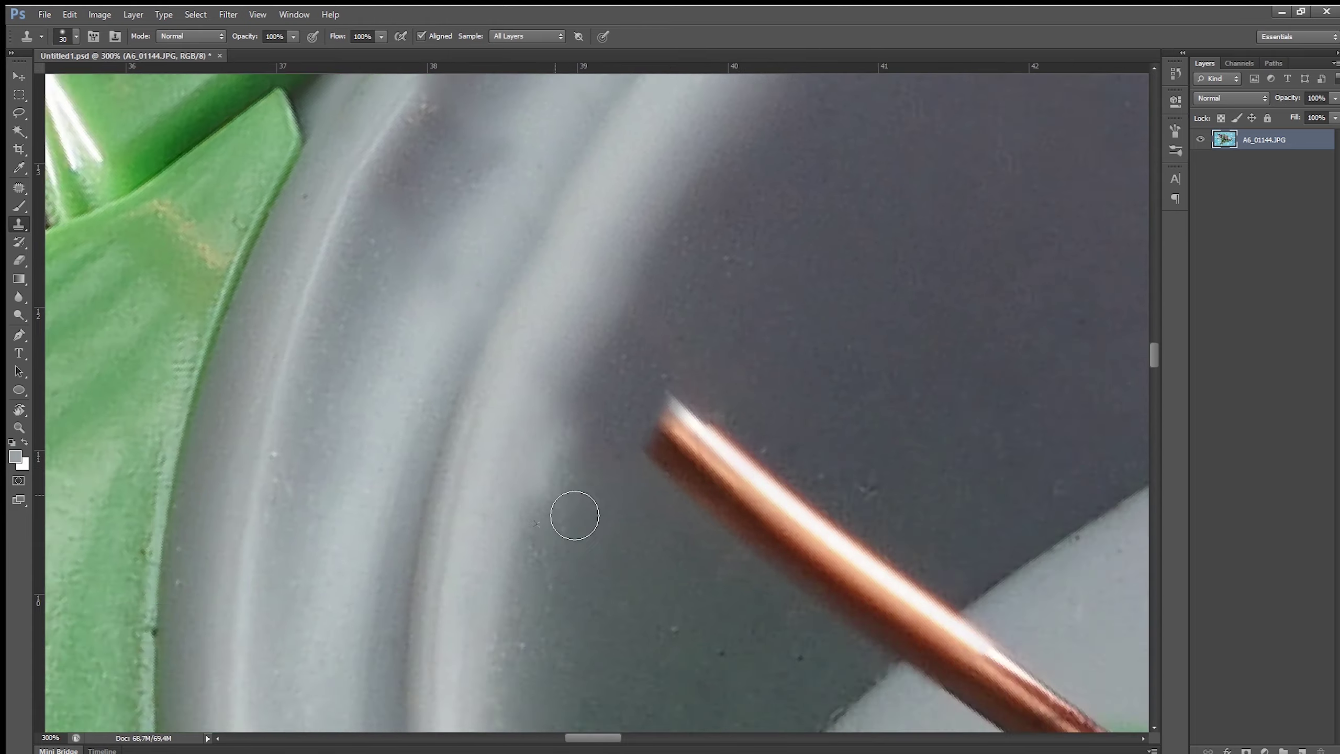
scroll(685, 627, "down", 8)
scroll(784, 389, "right", 6)
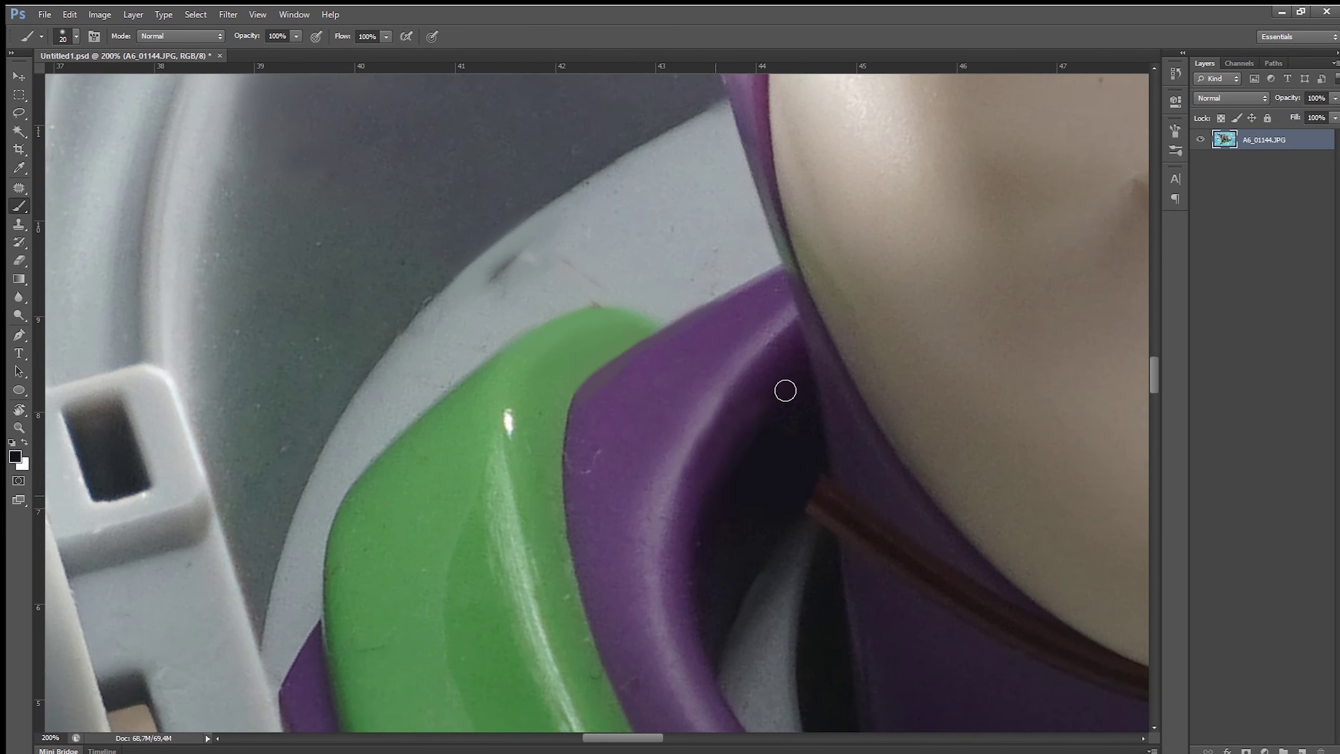
key("s")
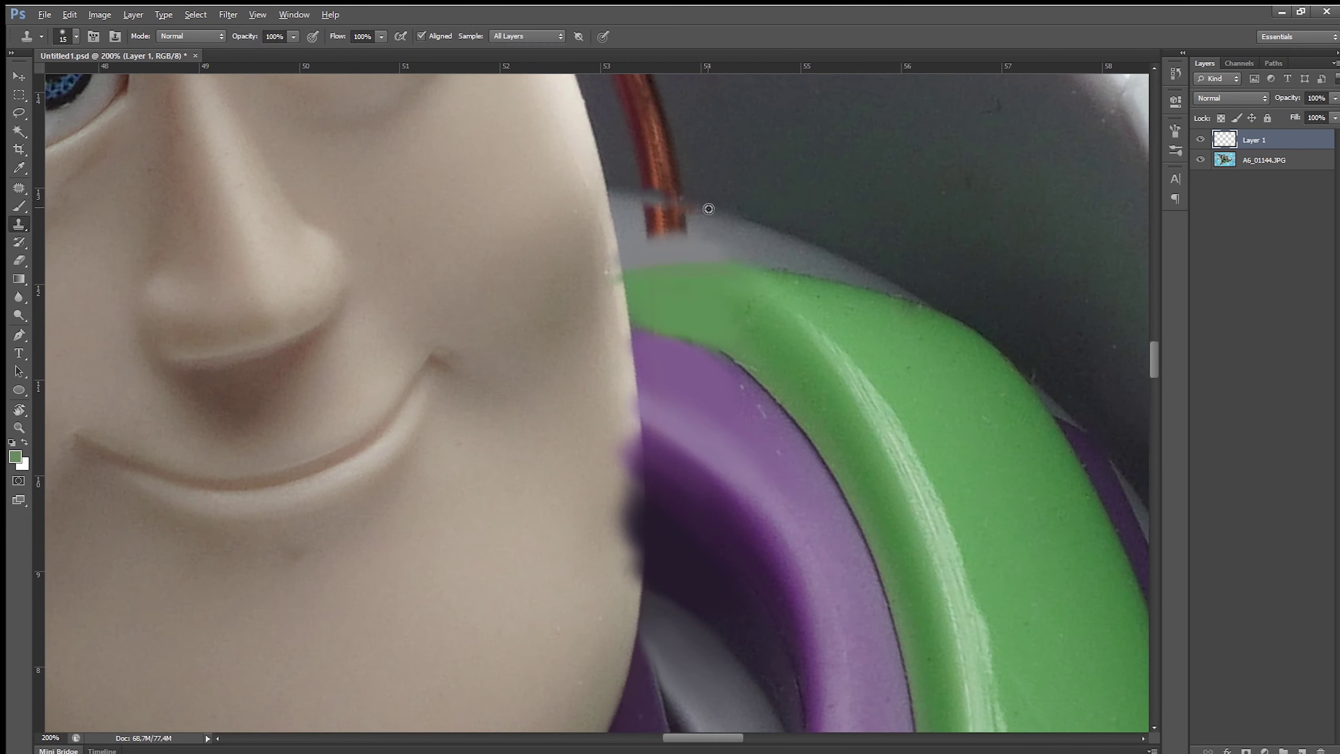
left_click_drag(622, 370, 607, 341)
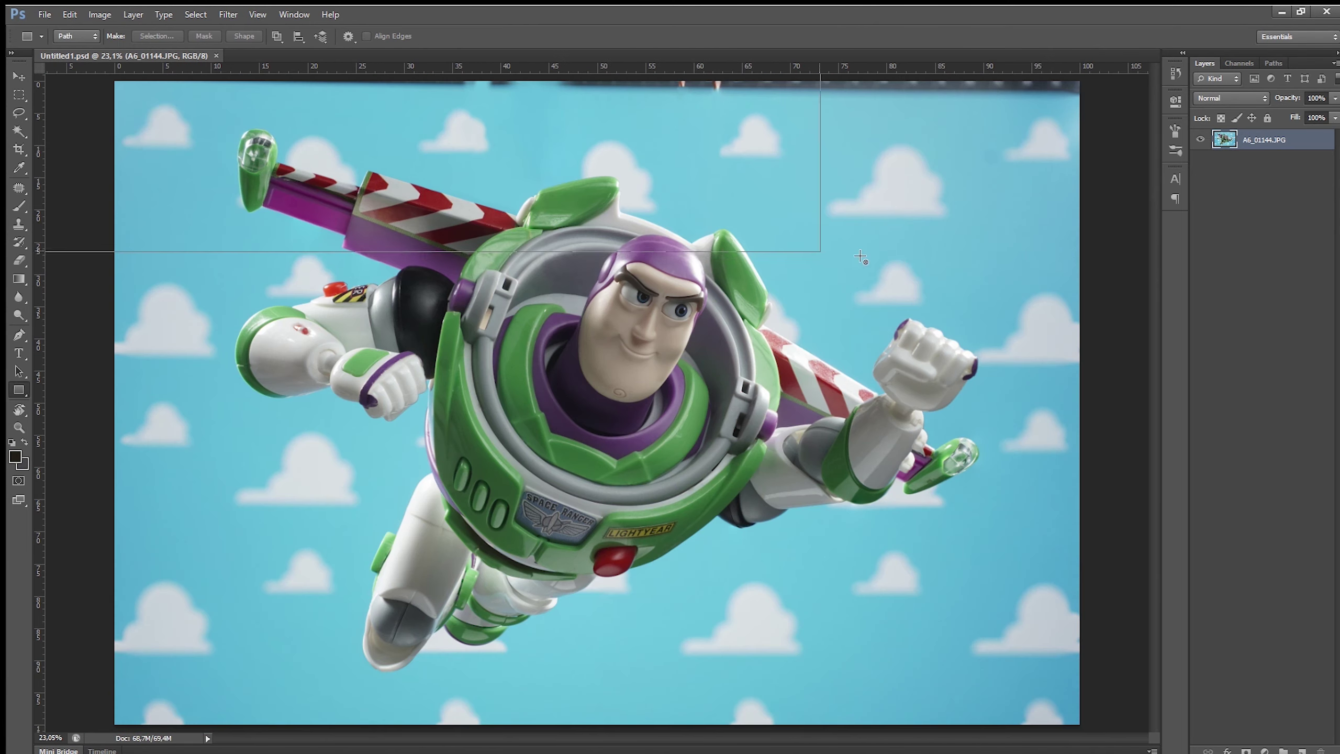
- Adjust the rectangle path to a full-width strip across the photo's top and fill it with white on a new layer
key("ctrl+t")
left_click_drag(601, 210, 681, 165)
key("Return")
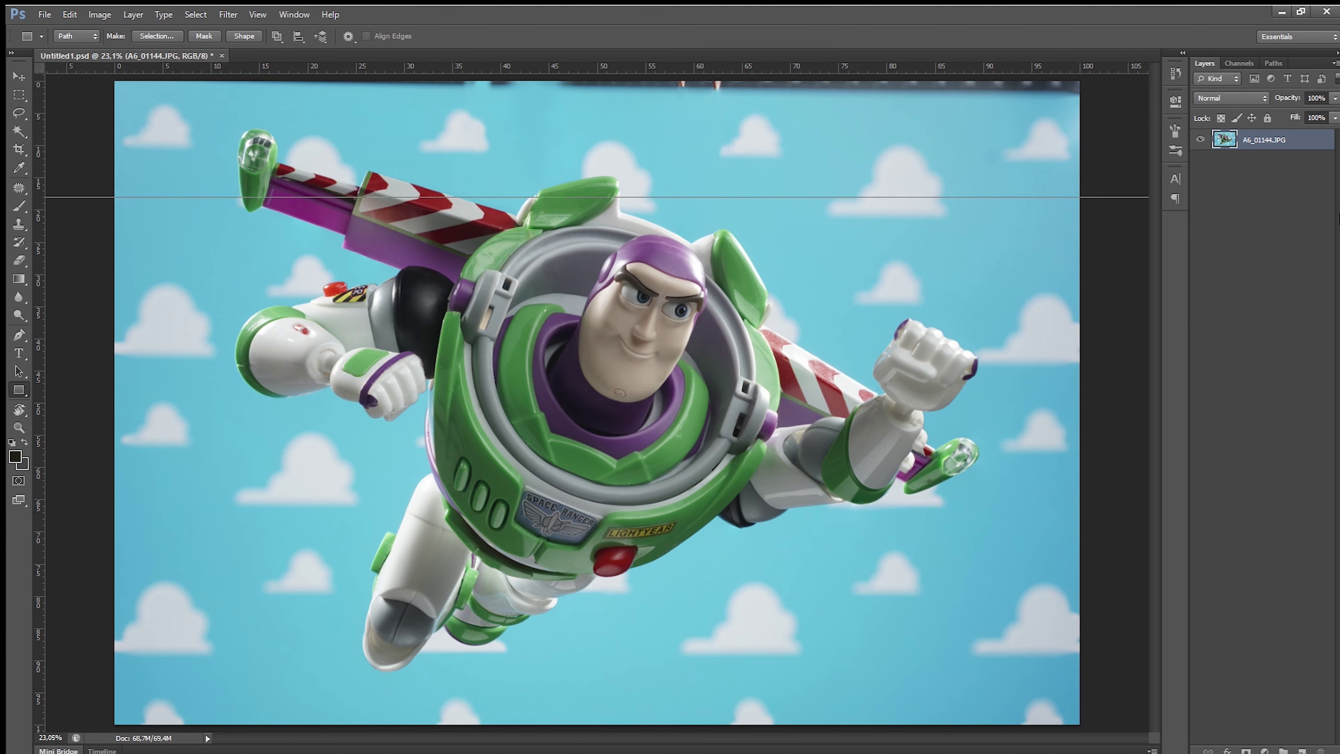
key("ctrl+Return")
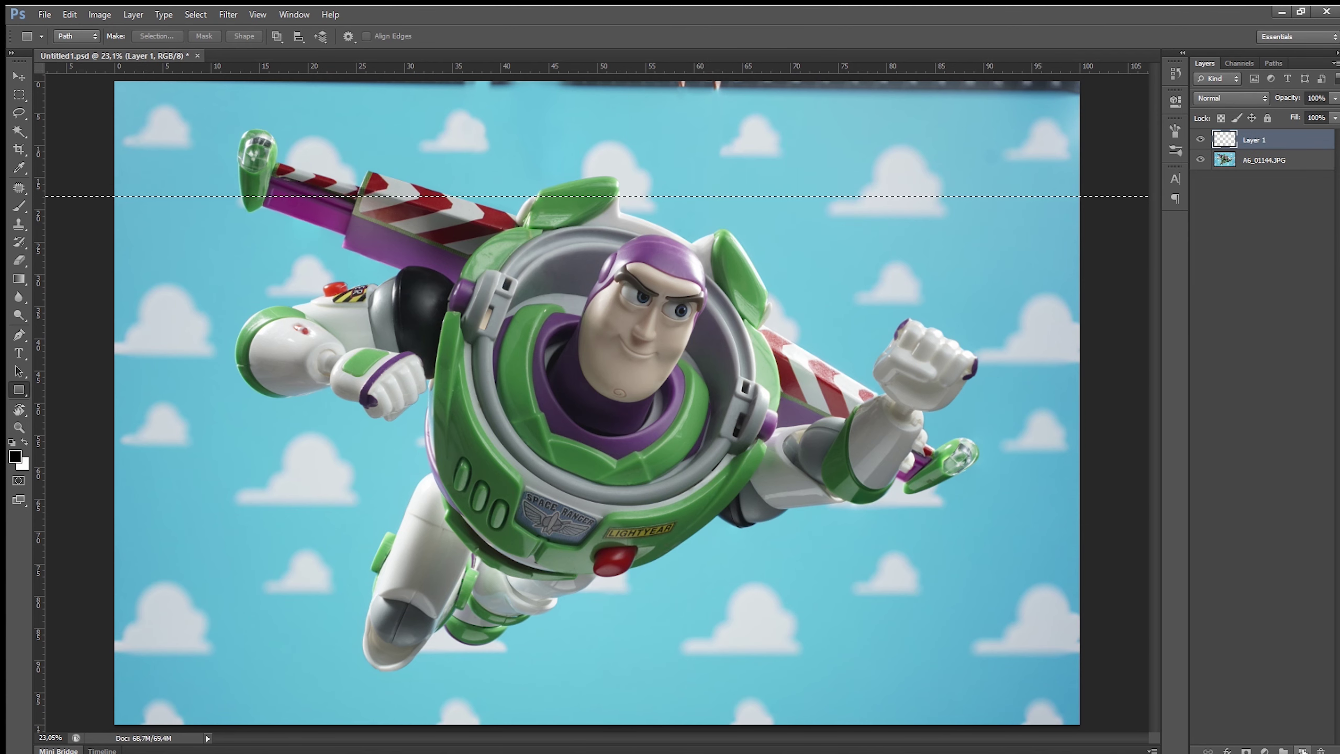
key("ctrl+BackSpace")
- Duplicate the white bar layer and move the copy down to cover the photo's lower edge
key("ctrl+j")
key("v")
key("ctrl+t")
left_click_drag(863, 150, 856, 681)
key("Return")
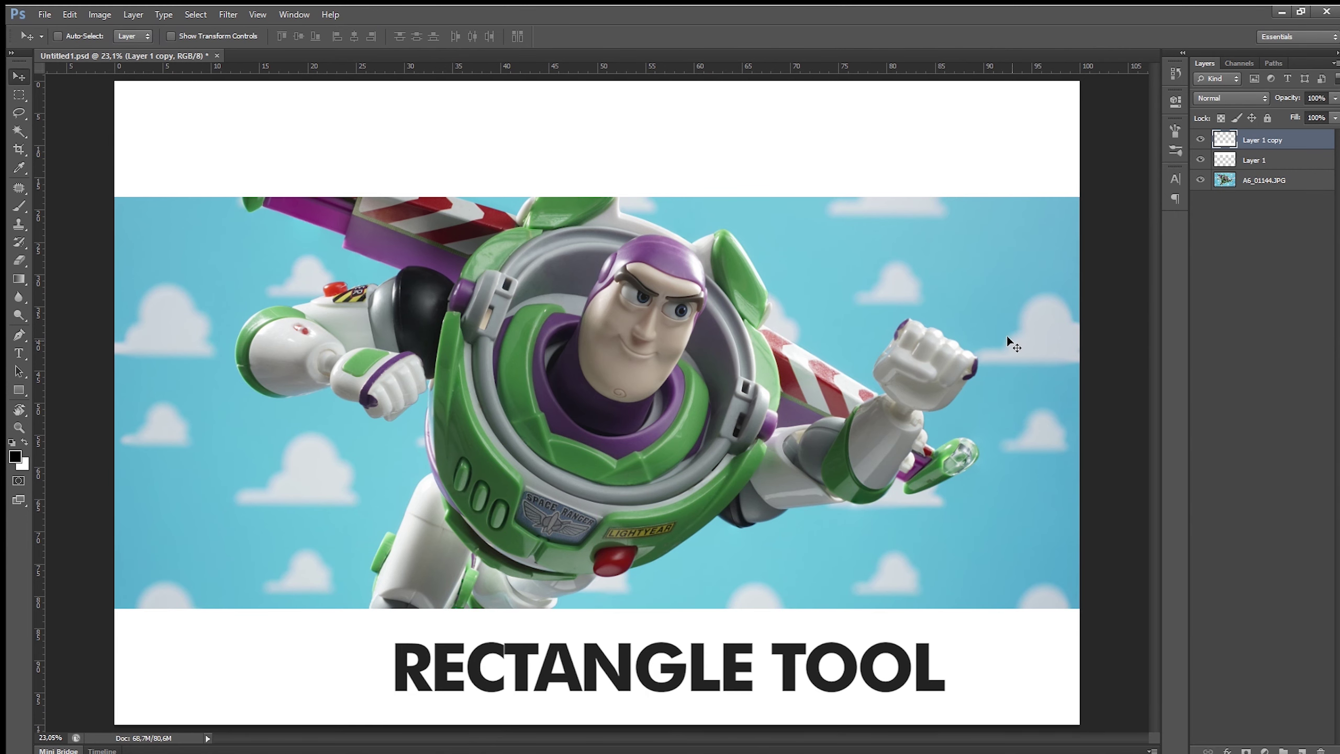
- Merge the two white bar layers into a single layer
left_click(1263, 160, "shift")
left_click(1267, 180, "shift")
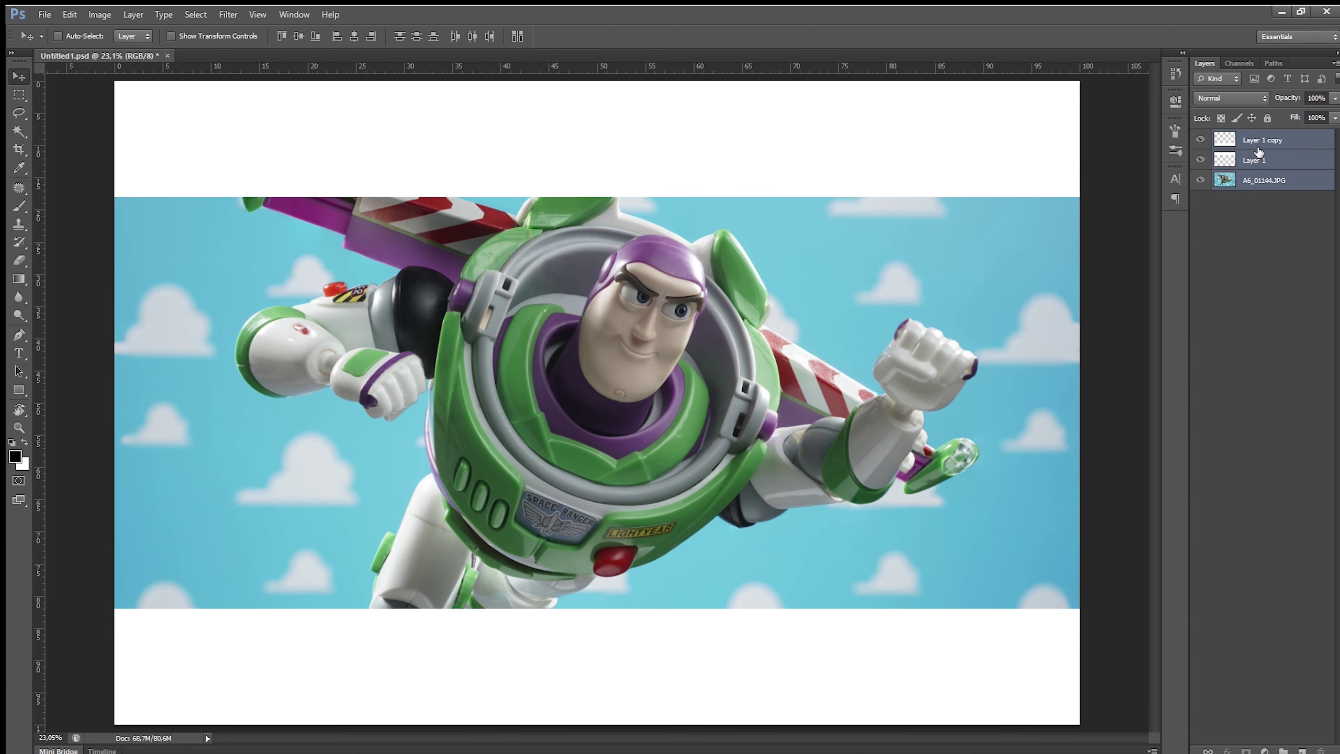
key("ctrl+e")
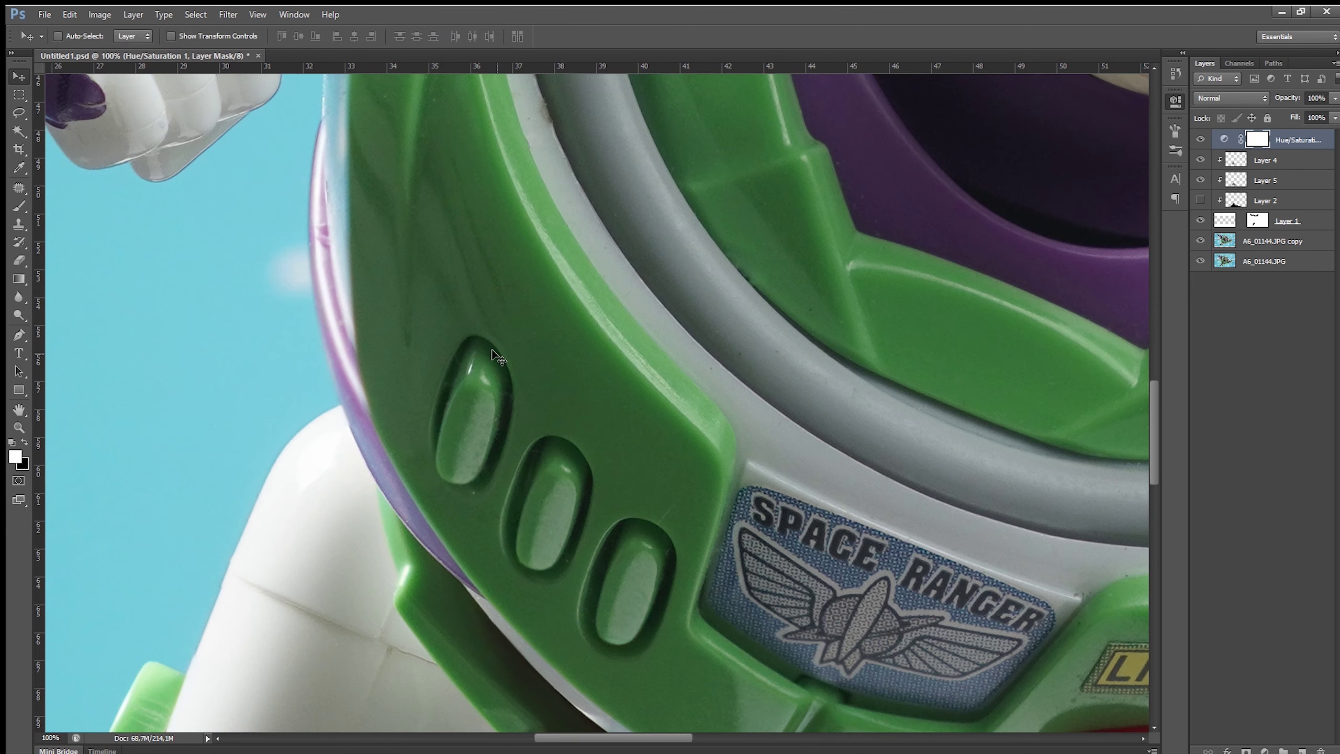
- Fill the Hue/Saturation adjustment's layer mask with black to confine its colour change to the chest button
left_click(1258, 138)
left_click(1258, 138)
key("x")
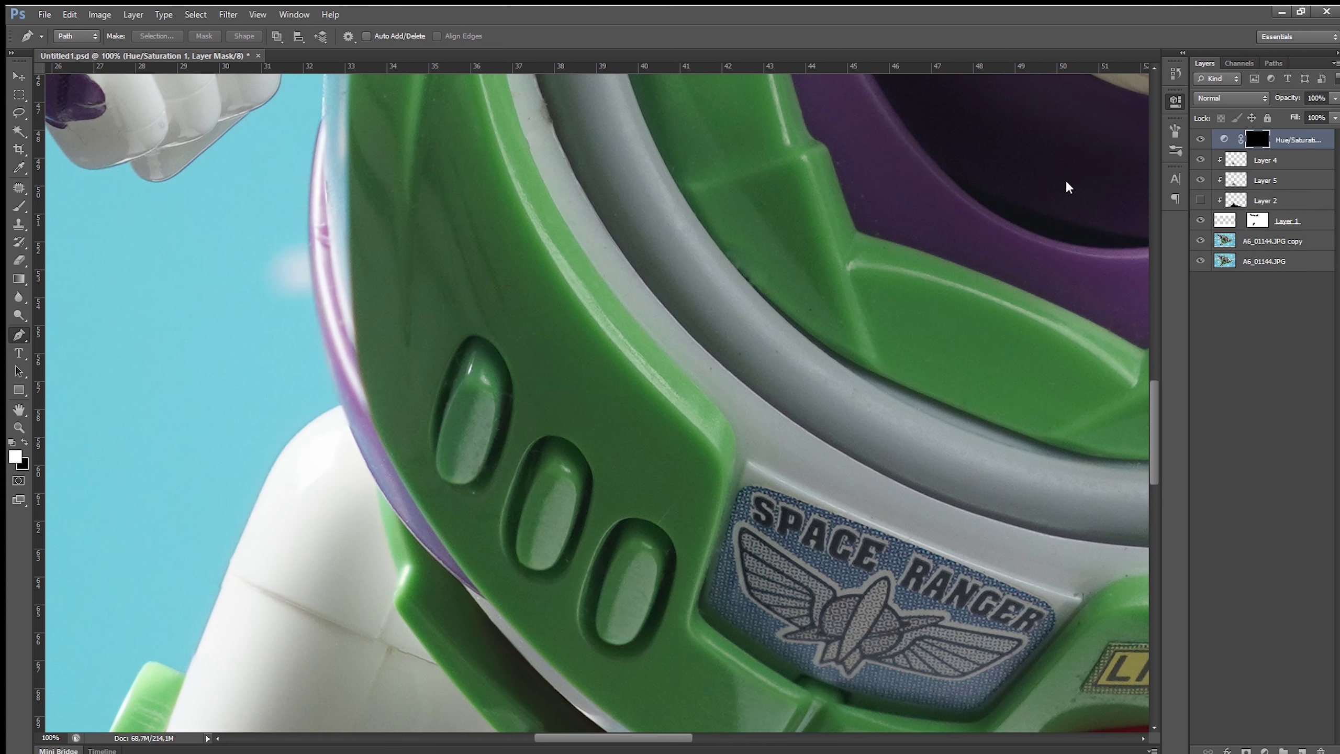
key("alt+BackSpace")
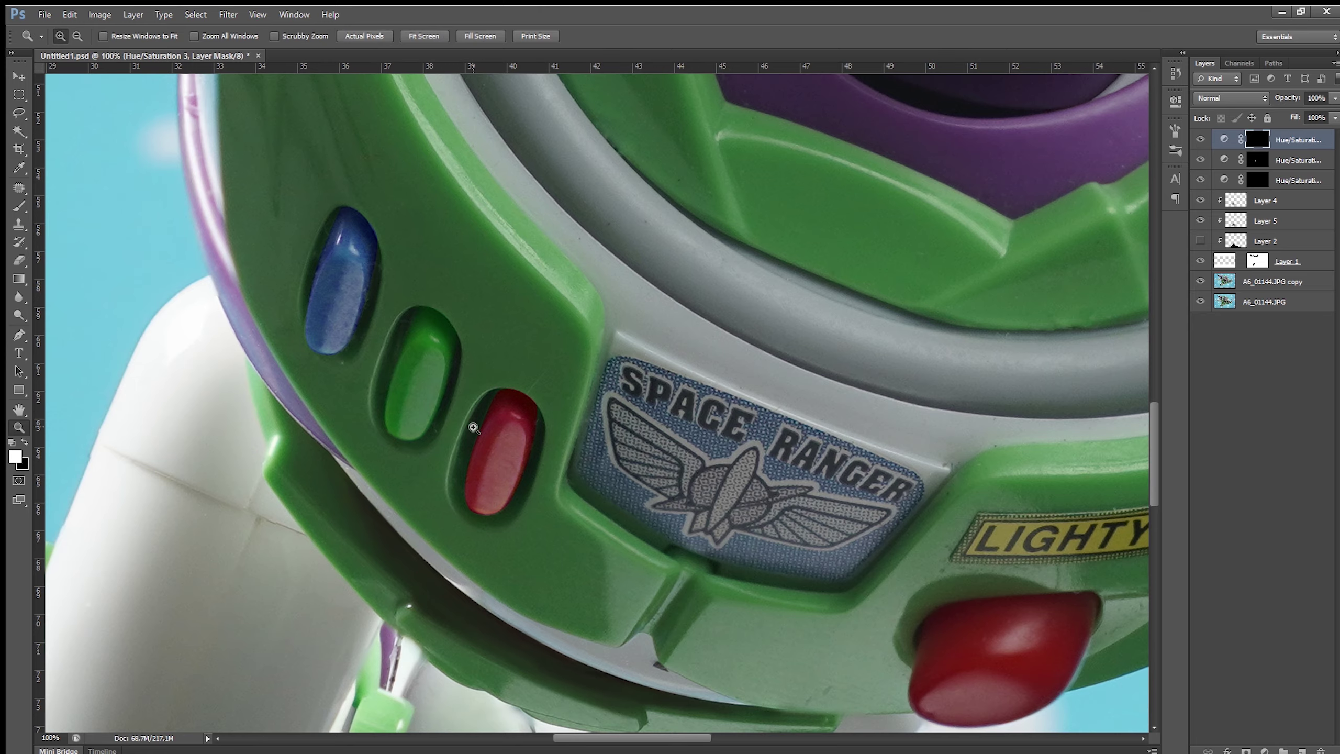
- Paint soft pink blush on both cheeks of the figure on the Multiply layer and erase any excess
key("b")
scroll(499, 425, "up", 2)
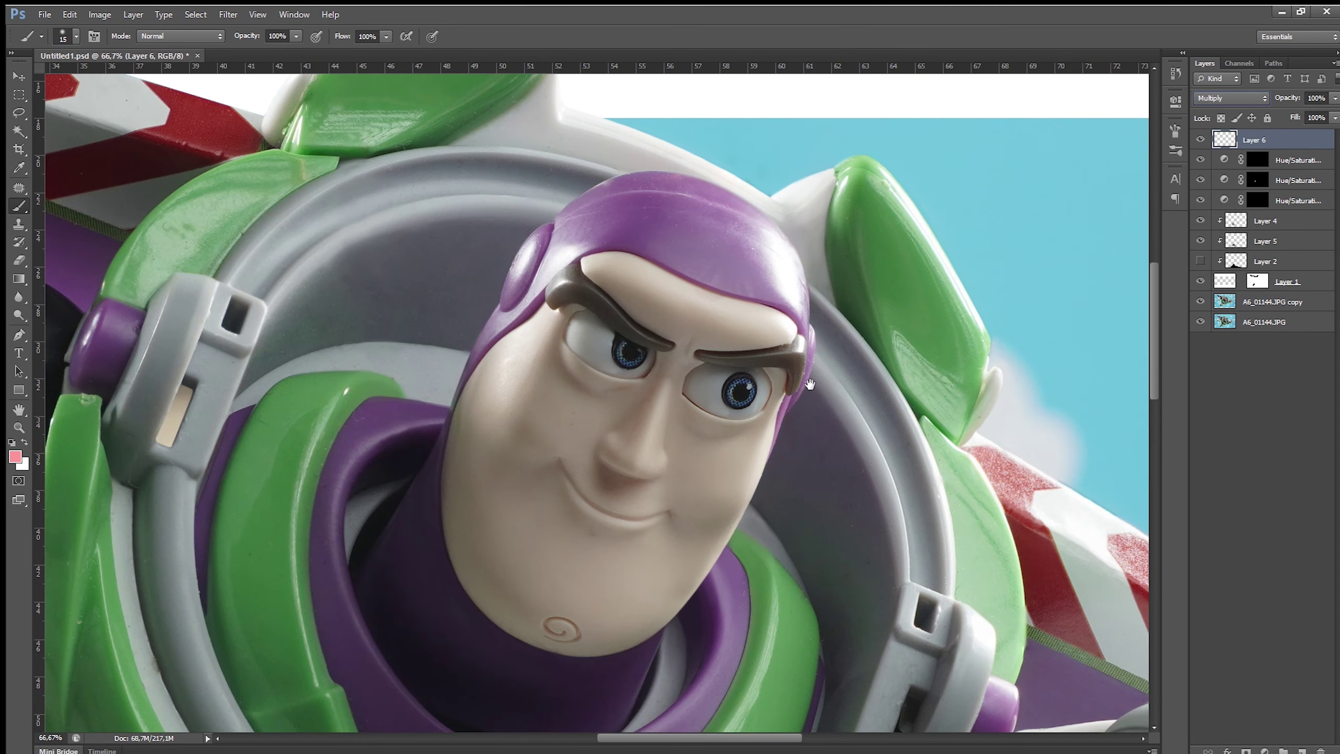
left_click_drag(401, 423, 444, 449)
left_click_drag(612, 486, 649, 506)
key("e")
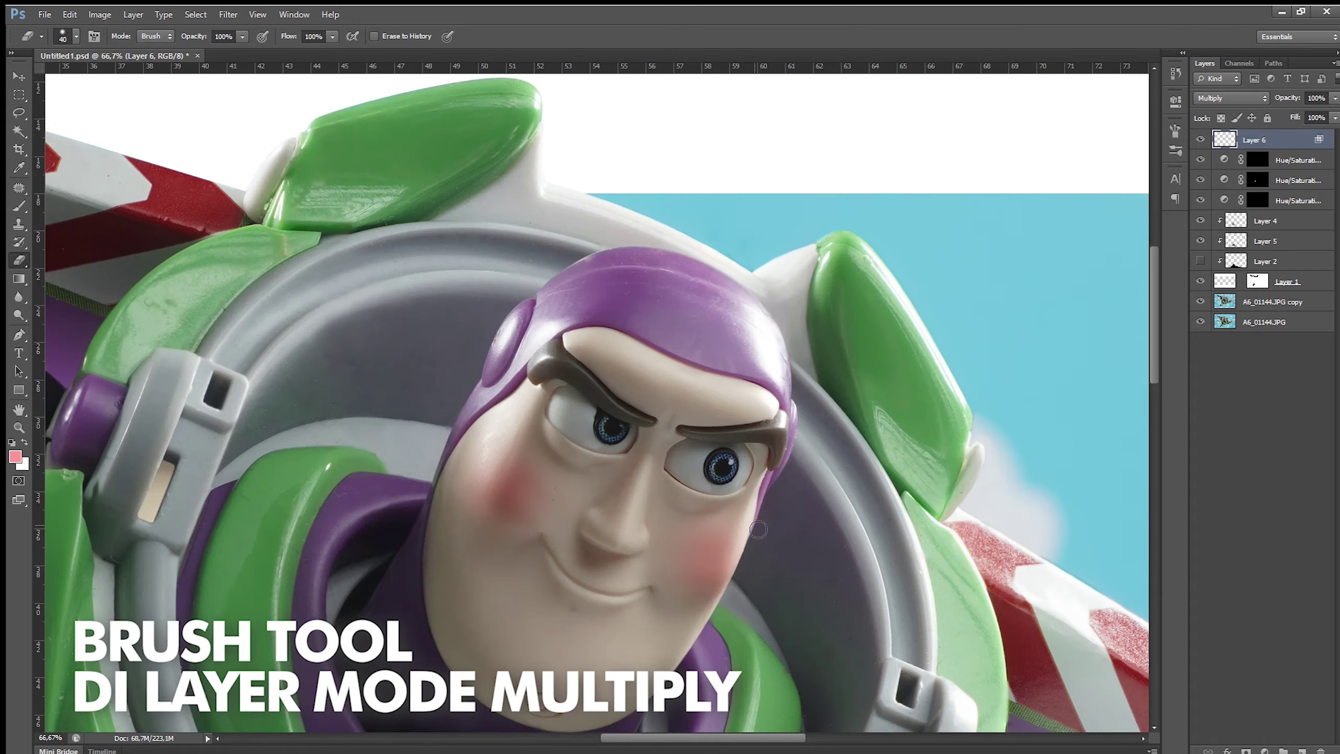
key("b")
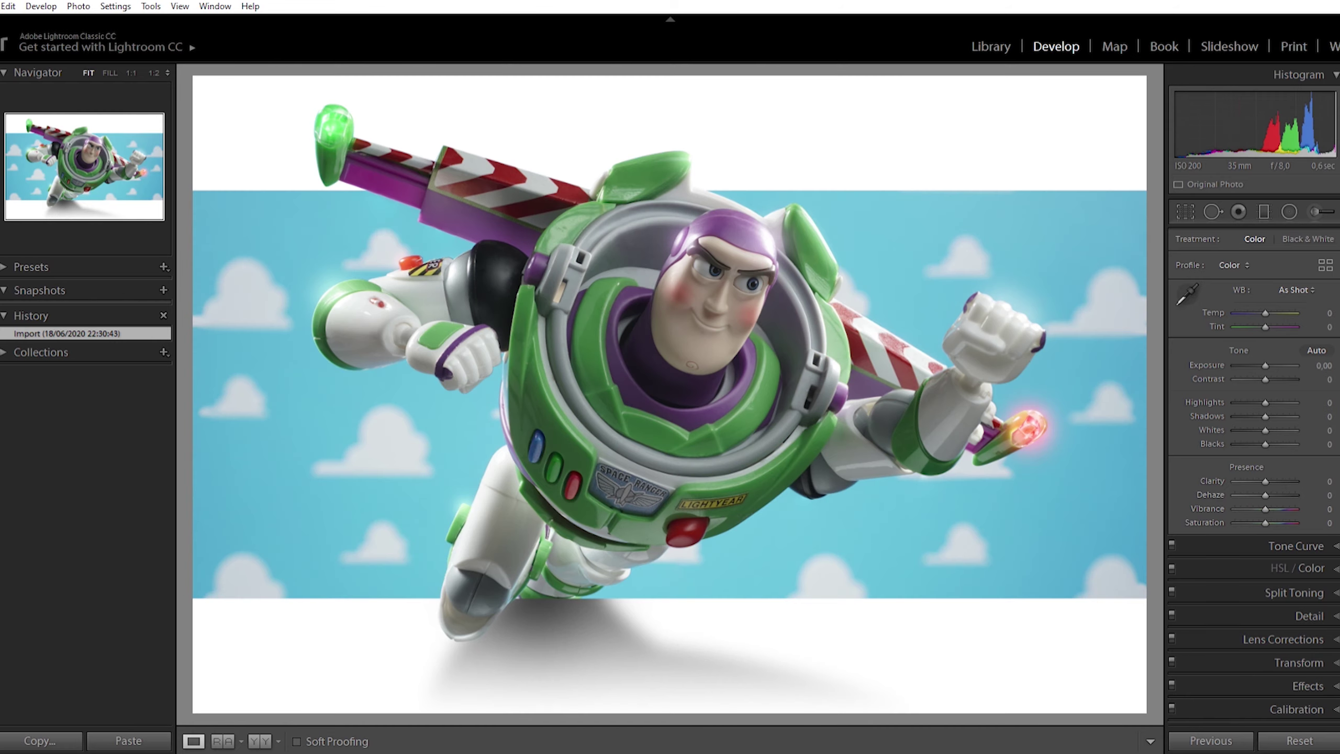
- In Lightroom Classic, set the photo's temperature to +10, tint to +20 and exposure to +0.30
left_click_drag(1319, 313, 1322, 312)
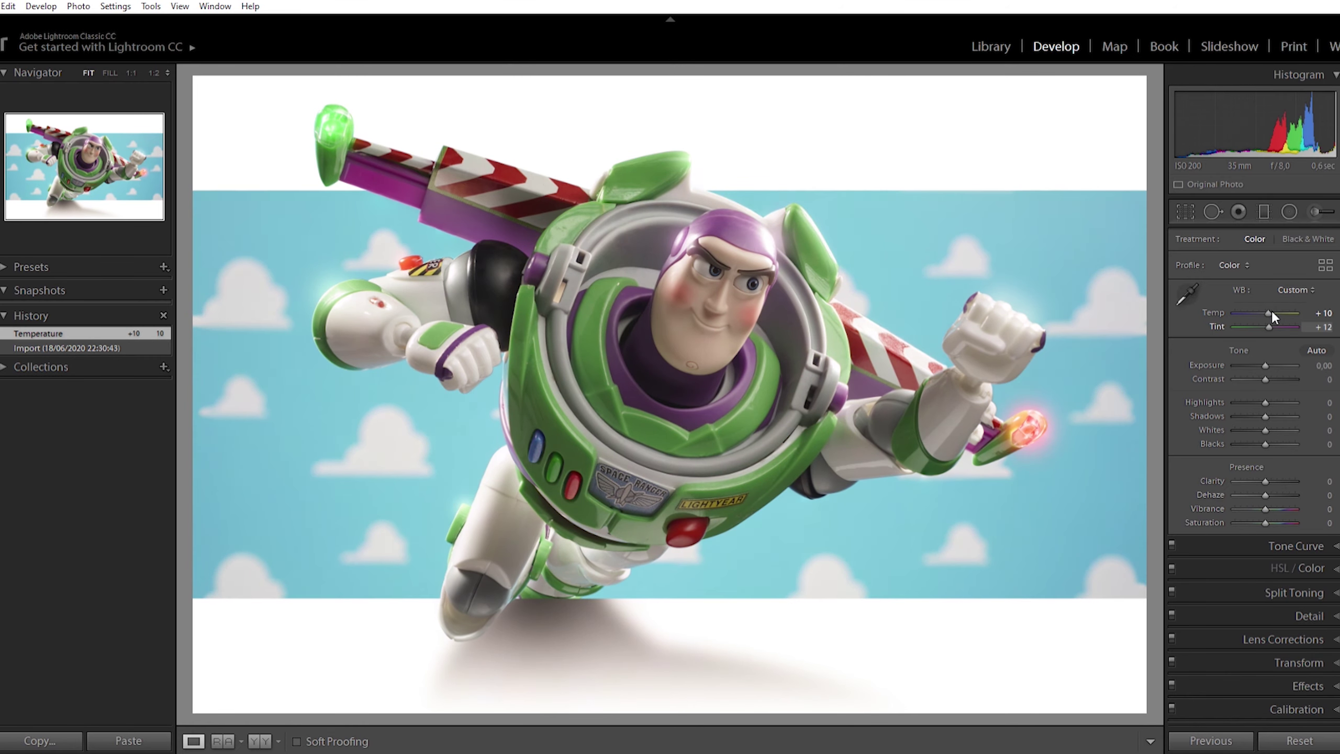
type("21")
key("Down")
key("Tab")
type("0,3")
key("Return")
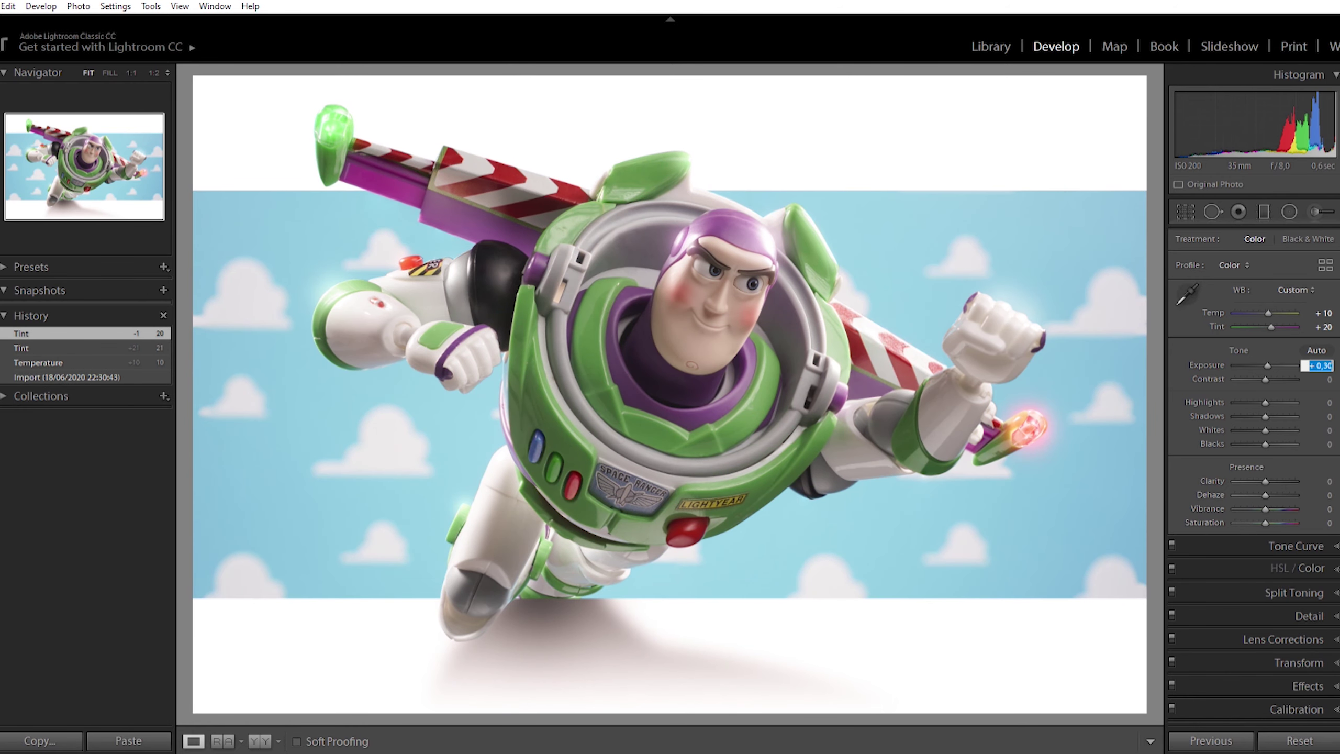
- Set the photo's shadows to -10 and whites to +10
key("Tab")
key("Tab")
key("Tab")
type("-10")
key("Tab")
type("12")
key("Down")
key("Down")
key("Tab")
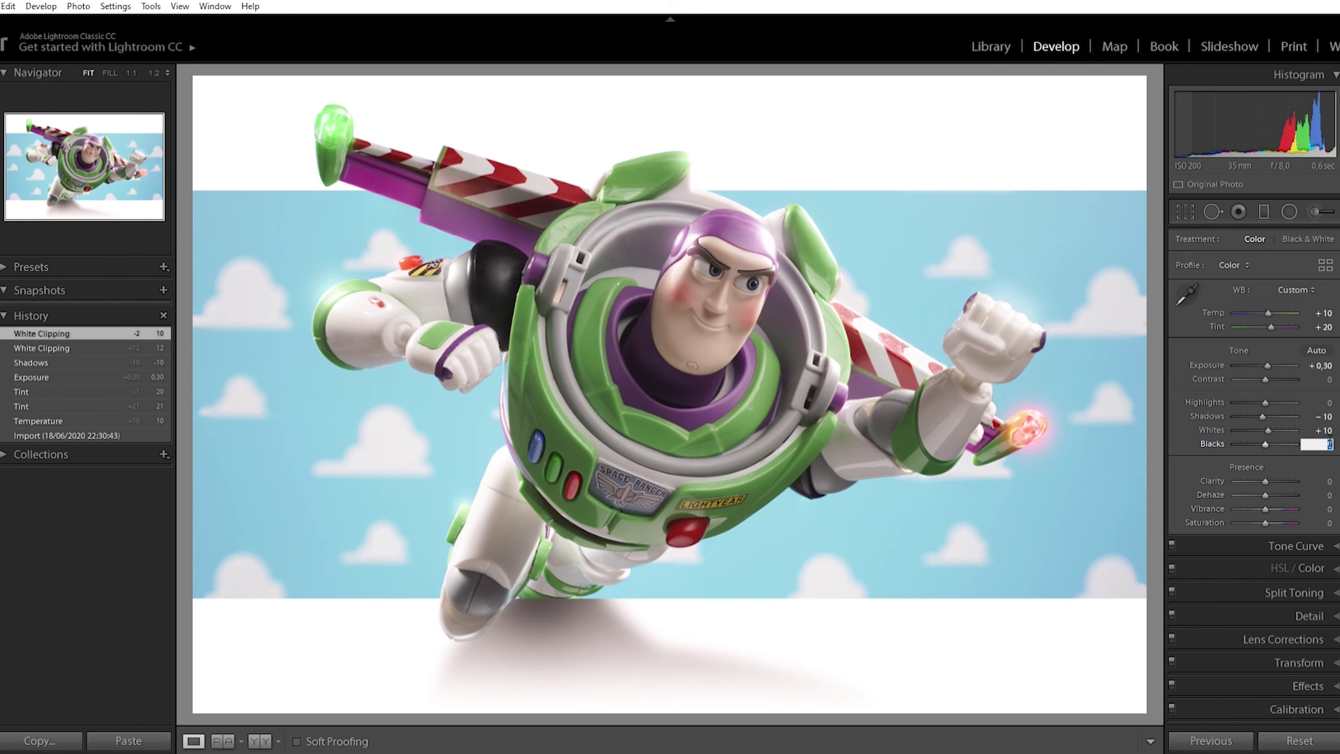
- Set the photo's blacks to -10 and clarity to +20
type("-10")
key("Return")
key("Tab")
type("20")
key("Return")
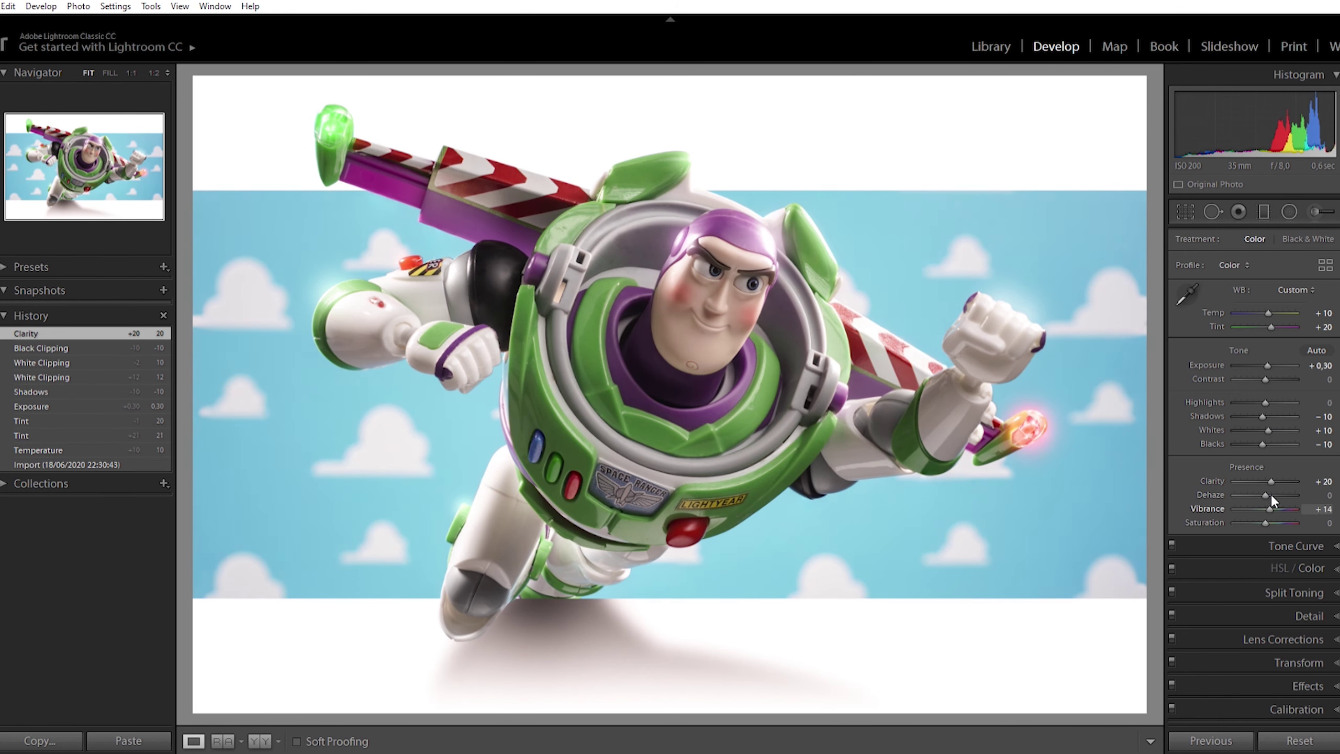
- Set the photo's vibrance to +20
left_click_drag(1272, 500, 1274, 500)
key("Down")
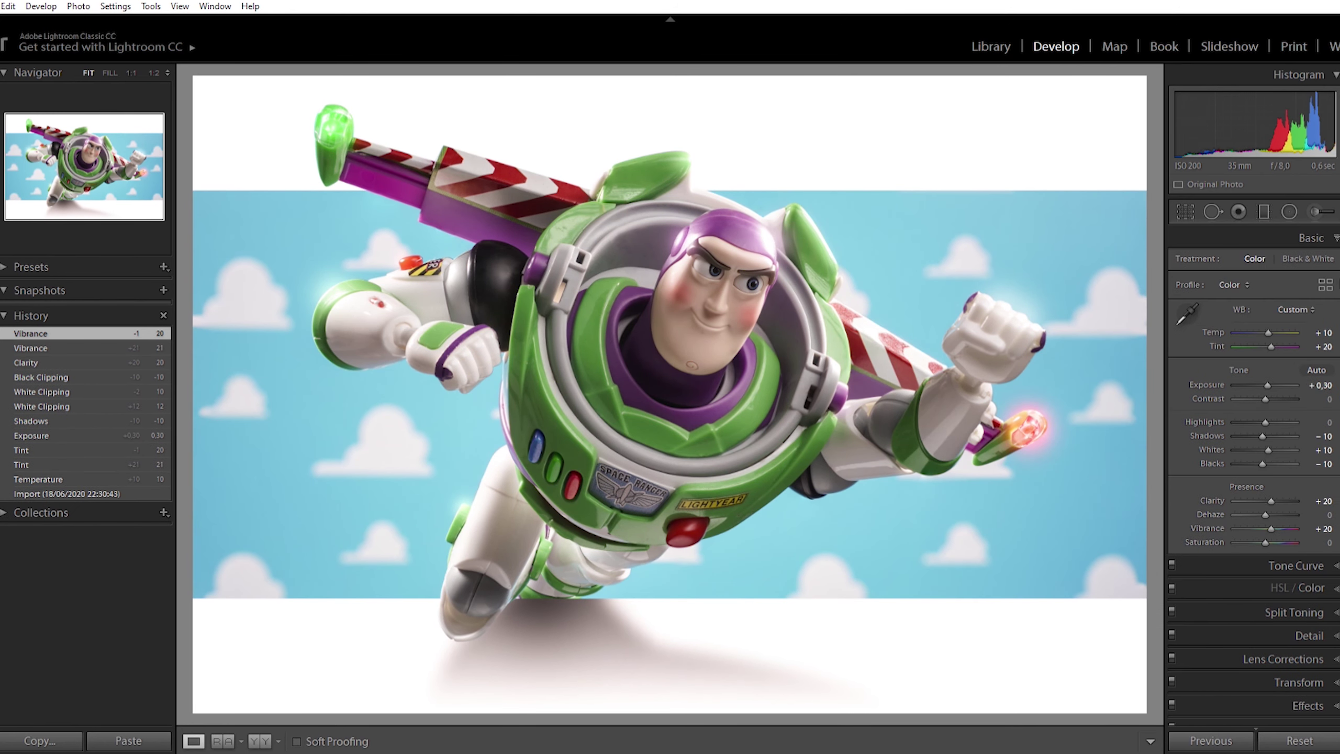
scroll(1315, 496, "down", 1)
key("shift+Down")
key("shift+Up")
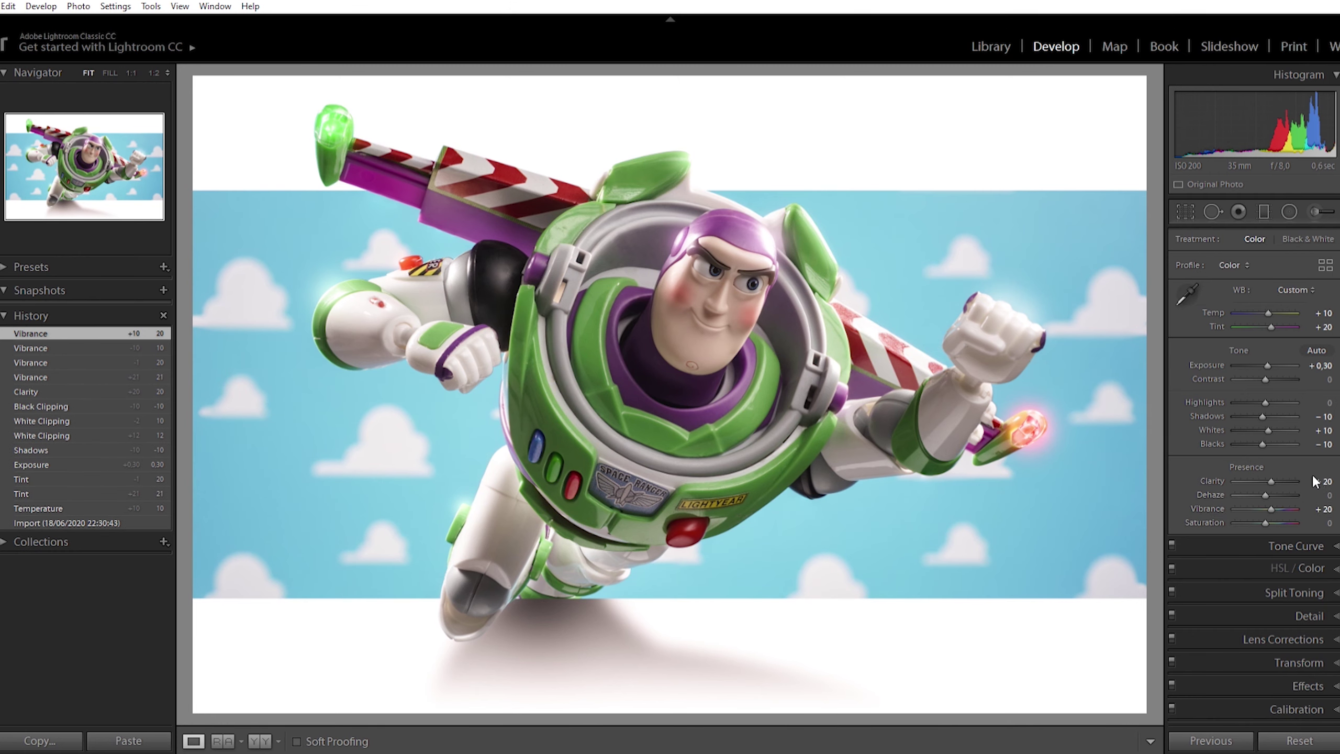
scroll(1315, 482, "up", 1)
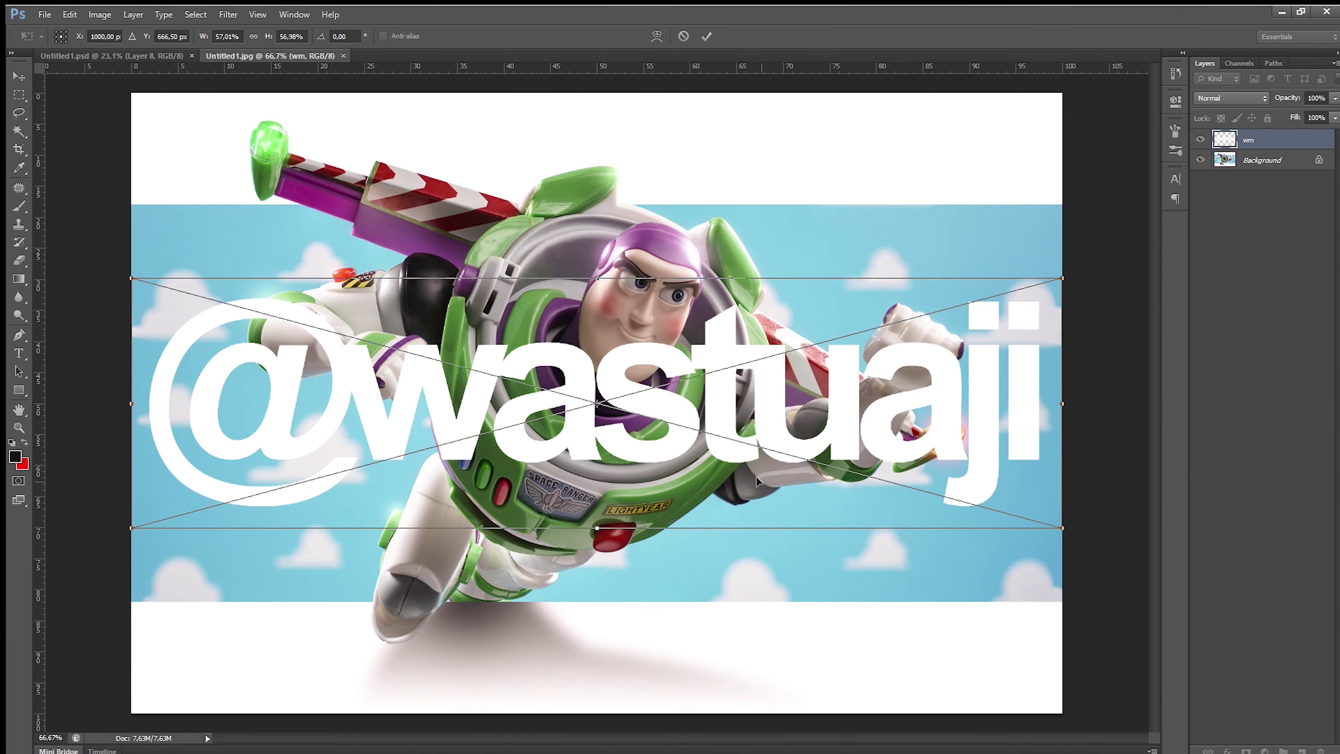
- In Photoshop, rotate the white watermark to -90°, scale it to 5% and place it in the blue background's lower-right corner
left_click_drag(448, 168, 89, 398)
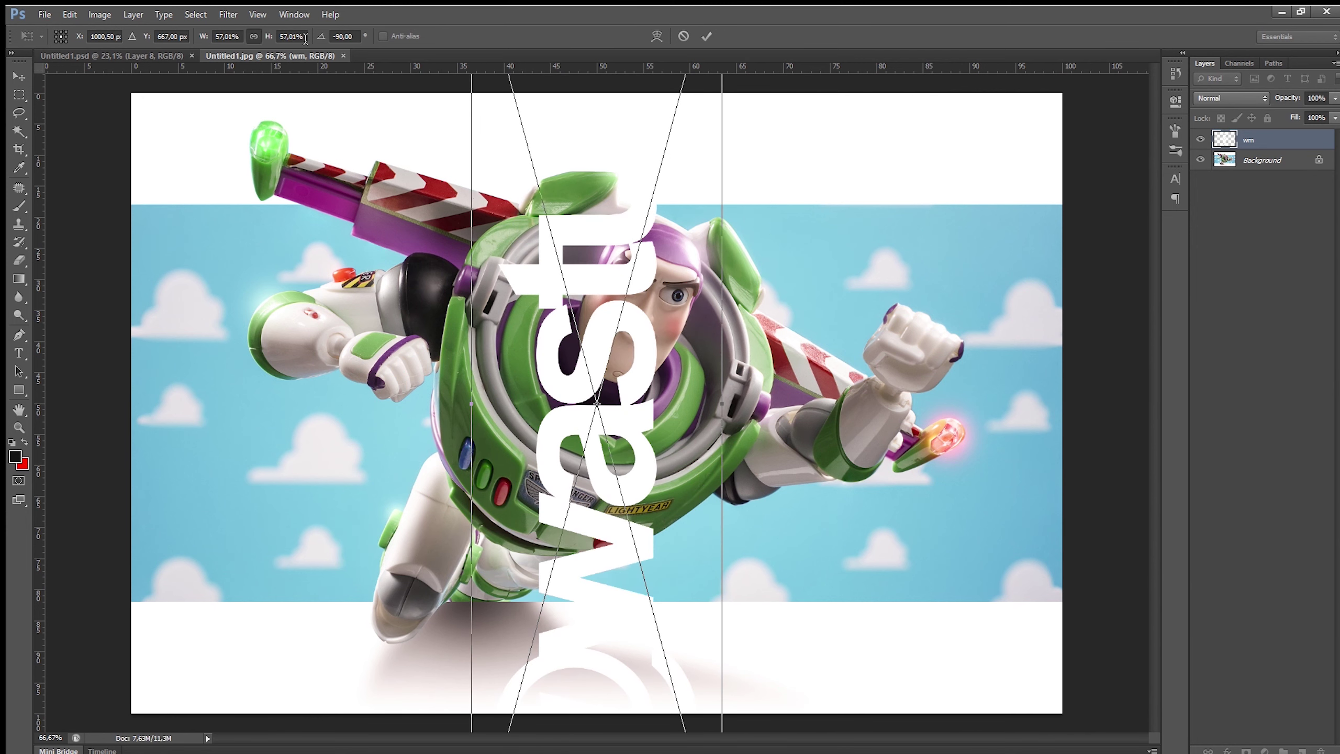
type("5")
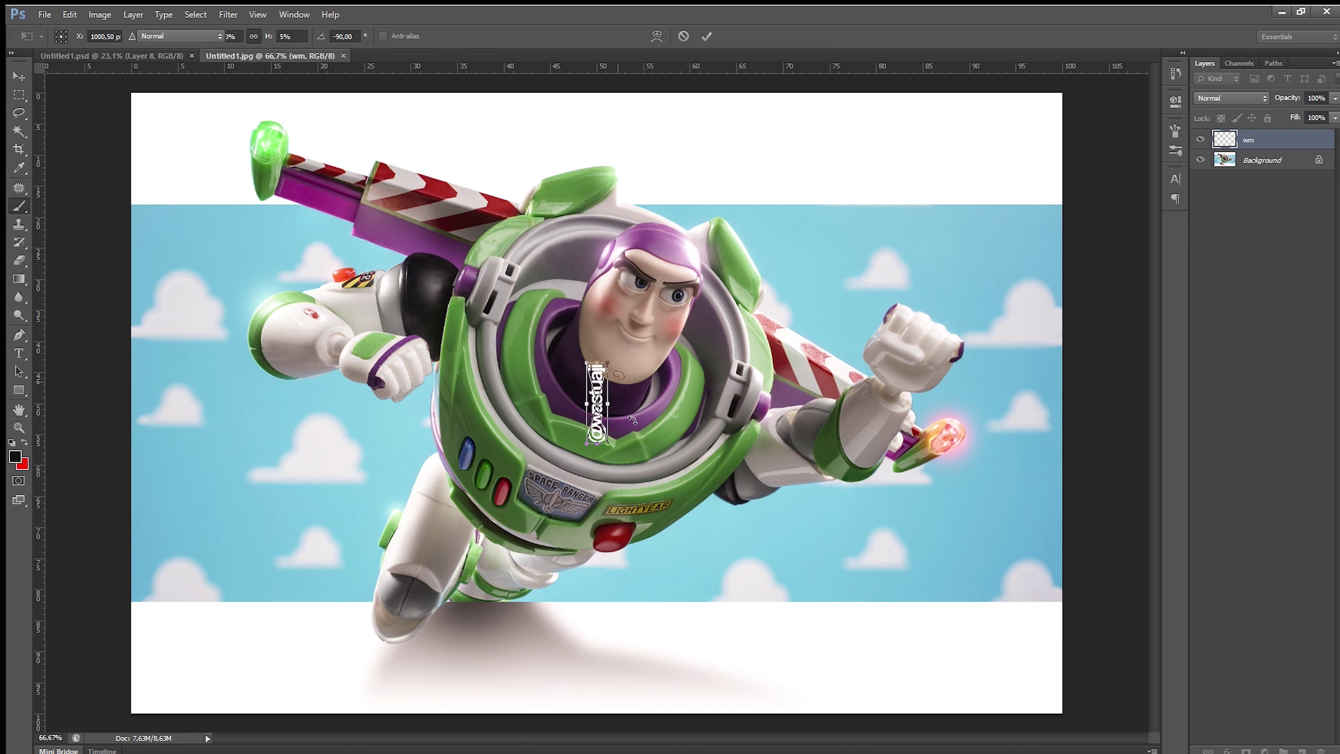
key("Return")
left_click_drag(1014, 563, 1047, 584)
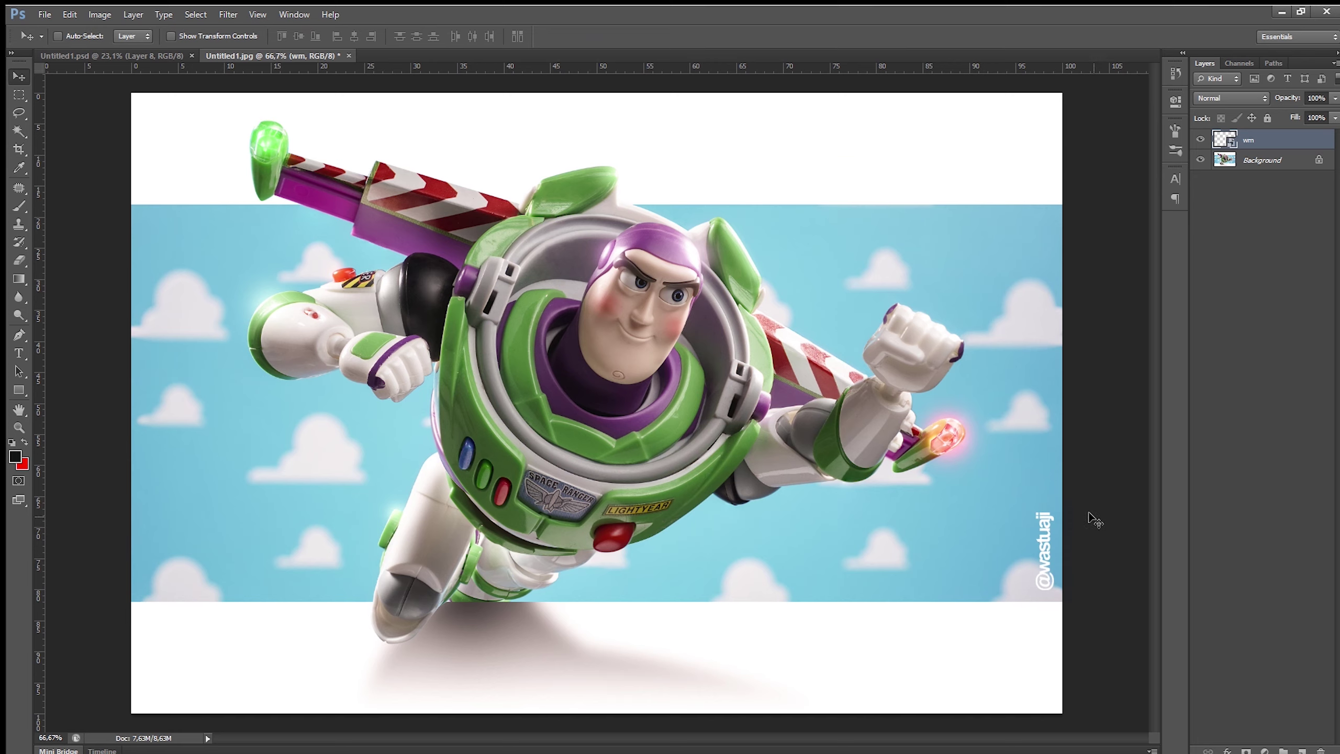